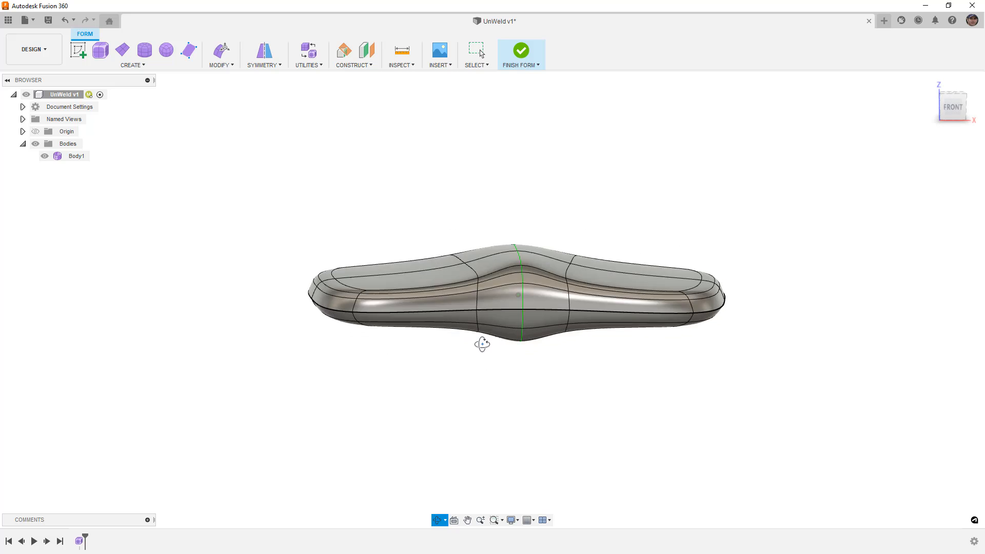
Select the edge loop around the middle of the body and examine it in the front view.
{"action": "double_click", "coordinate": [444, 293]}
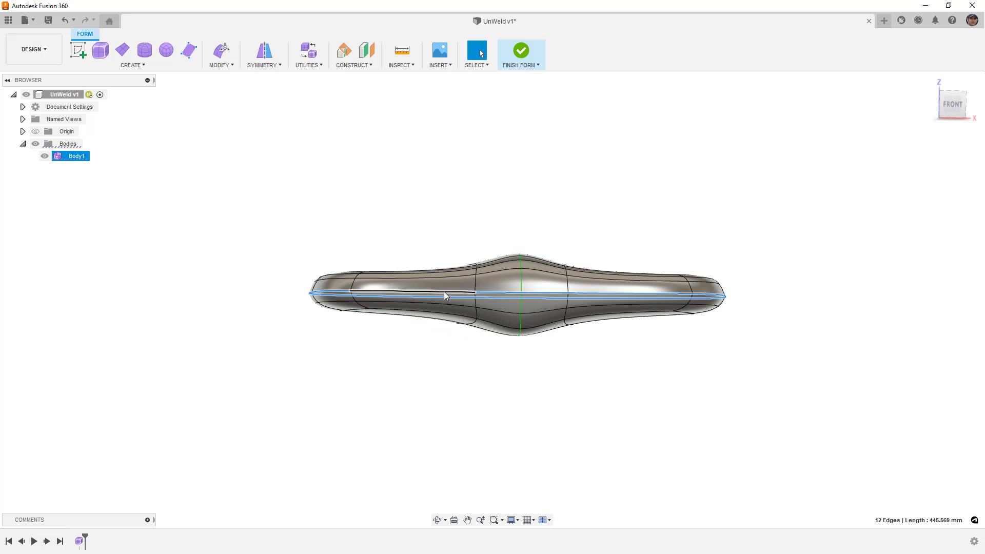
{"action": "left_click", "coordinate": [949, 105]}
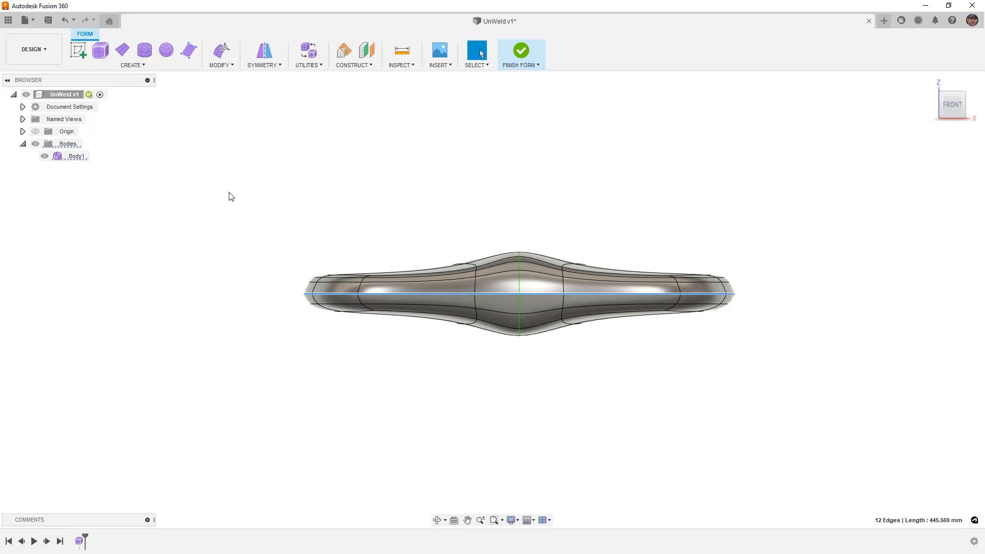
{"action": "left_click", "coordinate": [76, 156]}
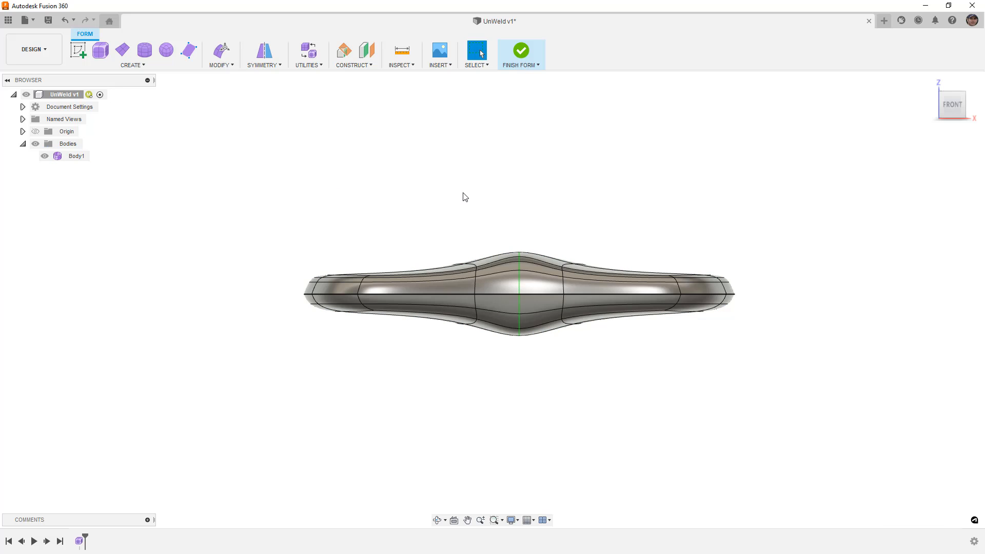
{"action": "middle_click_drag", "start_coordinate": [464, 196], "coordinate": [464, 229], "text": "shift"}
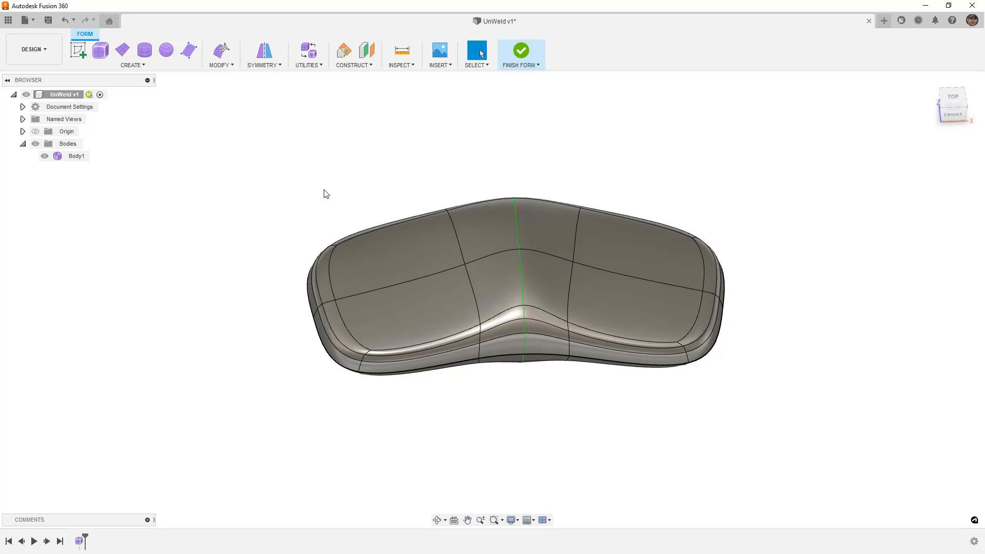
Copy Body1 and paste the duplicate into the Bodies folder at its original position.
{"action": "left_click", "coordinate": [76, 157]}
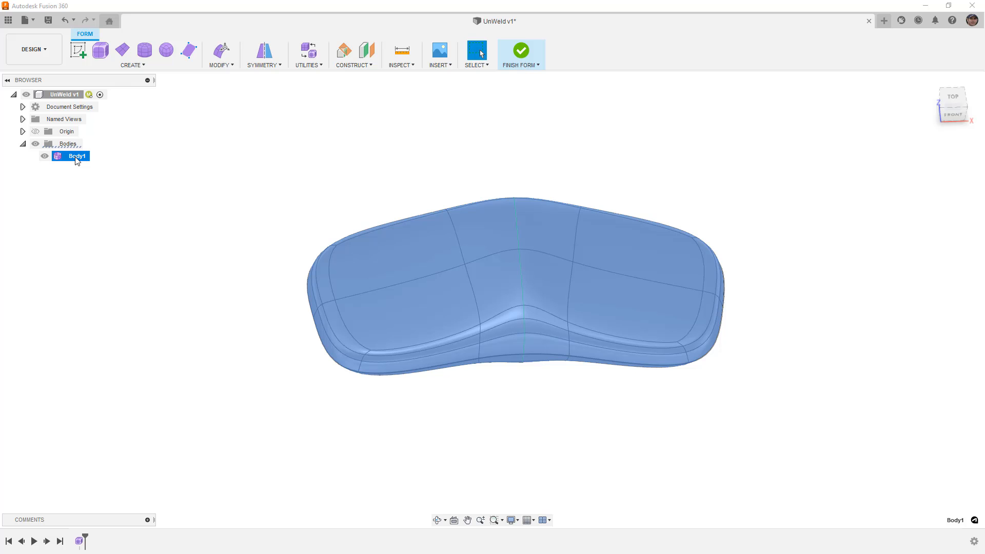
{"action": "right_click", "coordinate": [76, 159]}
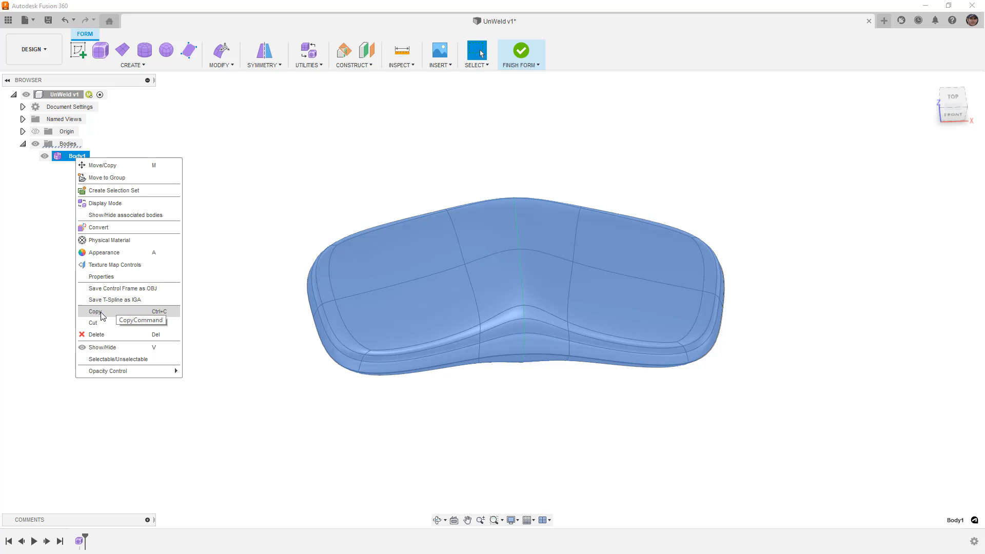
{"action": "left_click", "coordinate": [102, 316]}
{"action": "left_click", "coordinate": [68, 144]}
{"action": "right_click", "coordinate": [70, 146]}
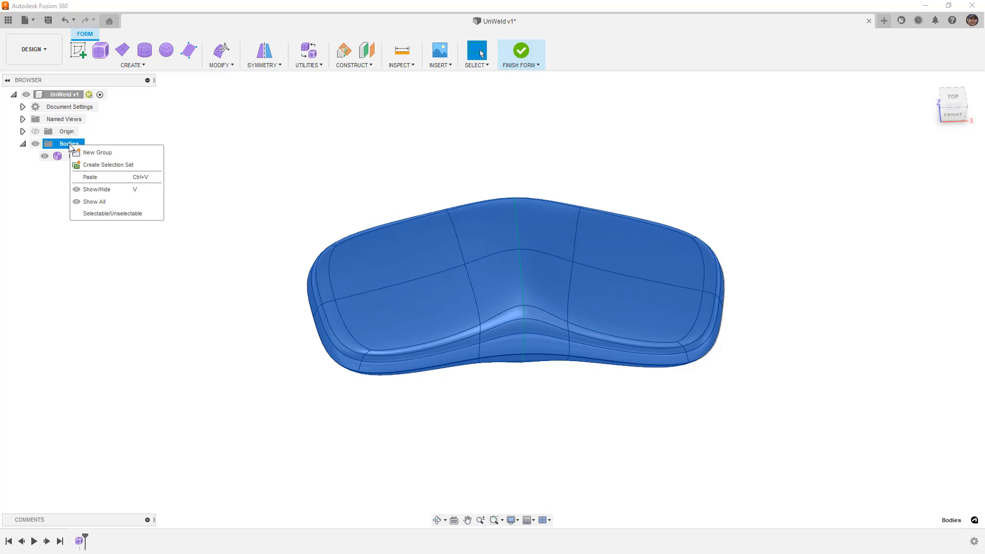
{"action": "left_click", "coordinate": [84, 176]}
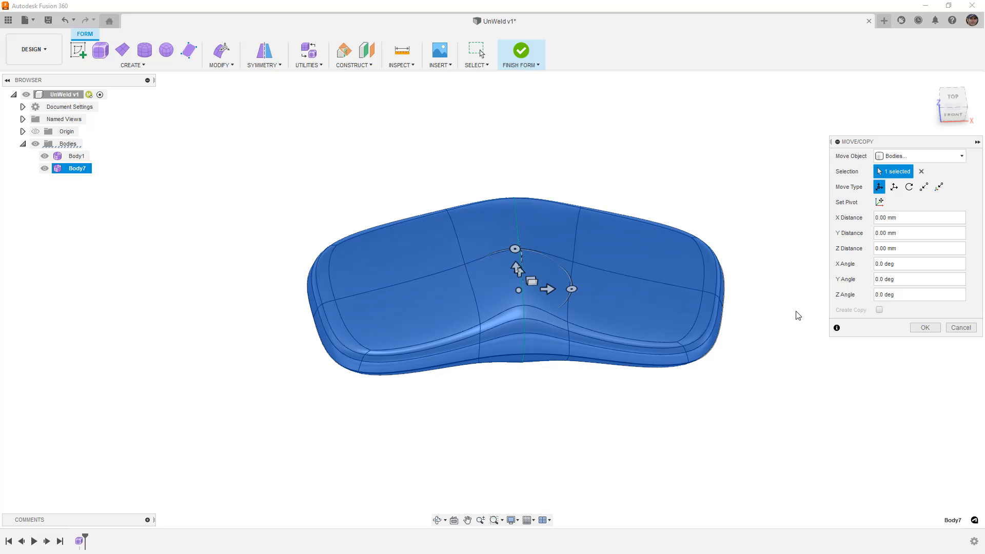
{"action": "left_click", "coordinate": [924, 328]}
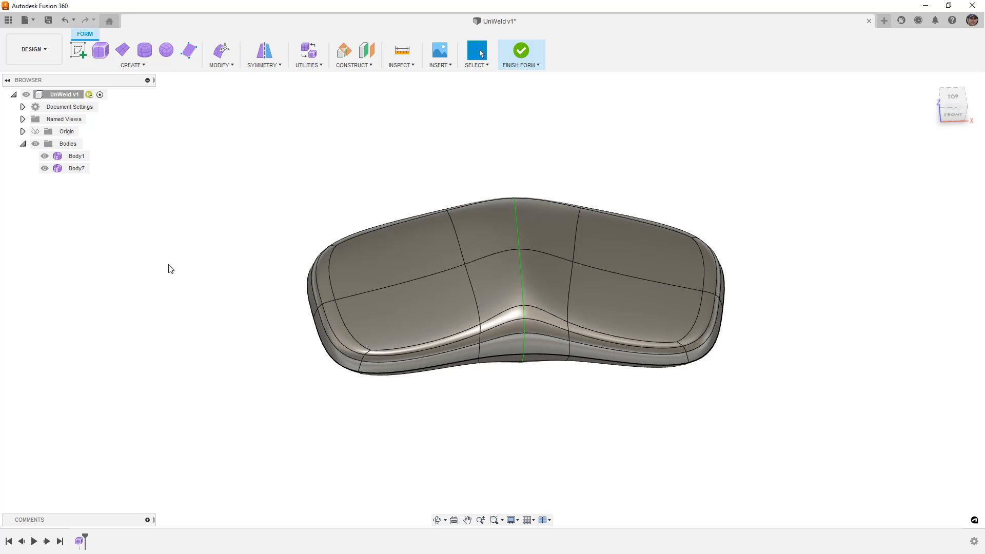
Hide the original Body1 so only its pasted copy is displayed.
{"action": "left_click", "coordinate": [79, 168]}
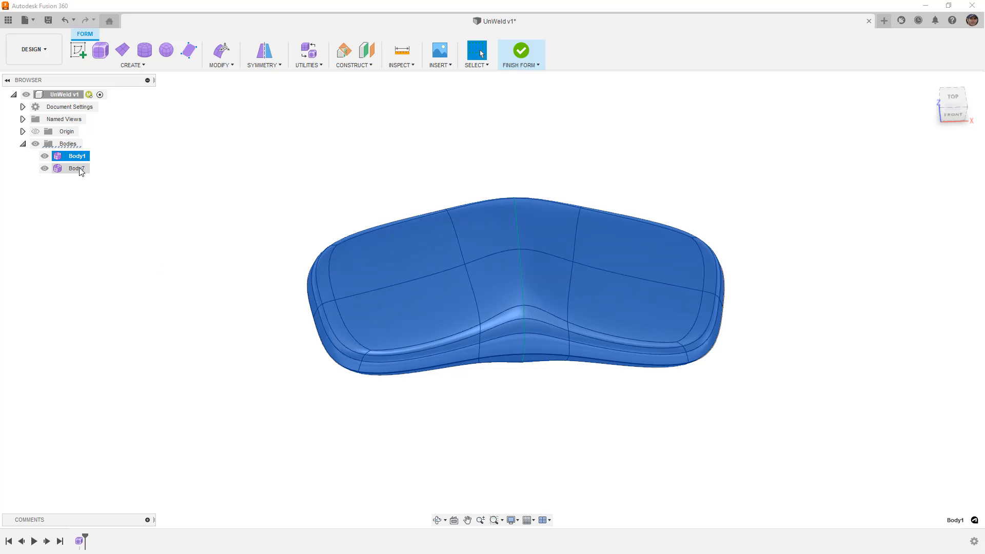
{"action": "left_click", "coordinate": [45, 156]}
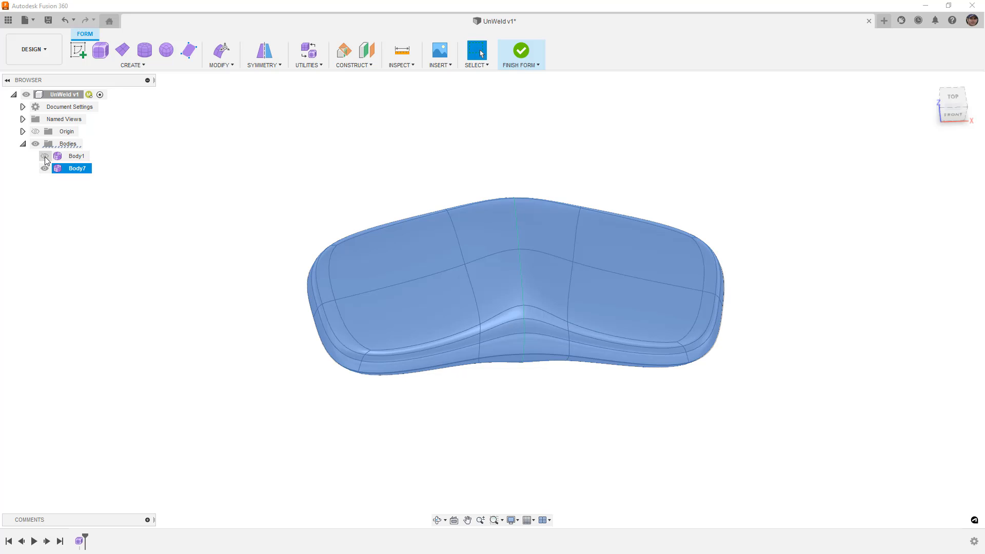
{"action": "left_click", "coordinate": [180, 196]}
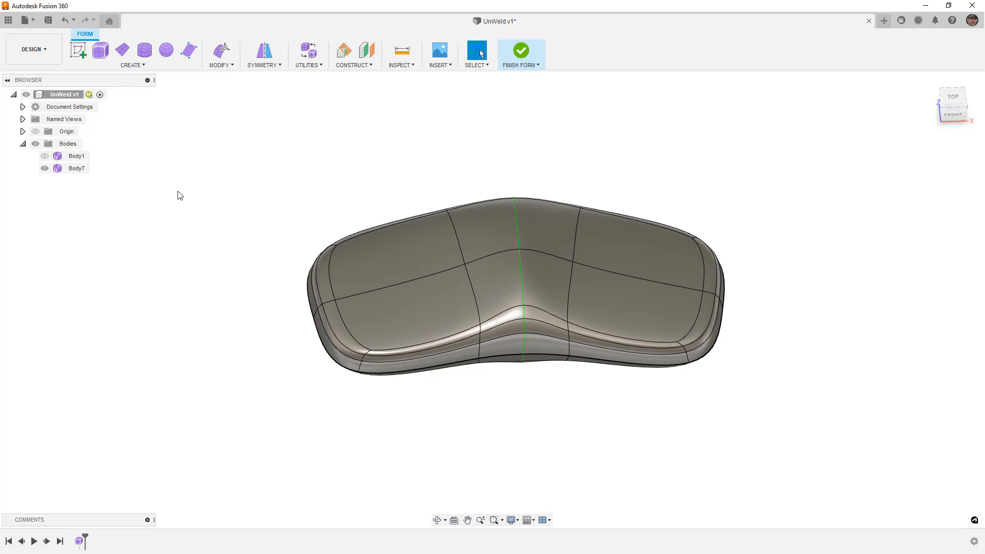
{"action": "left_click", "coordinate": [494, 233]}
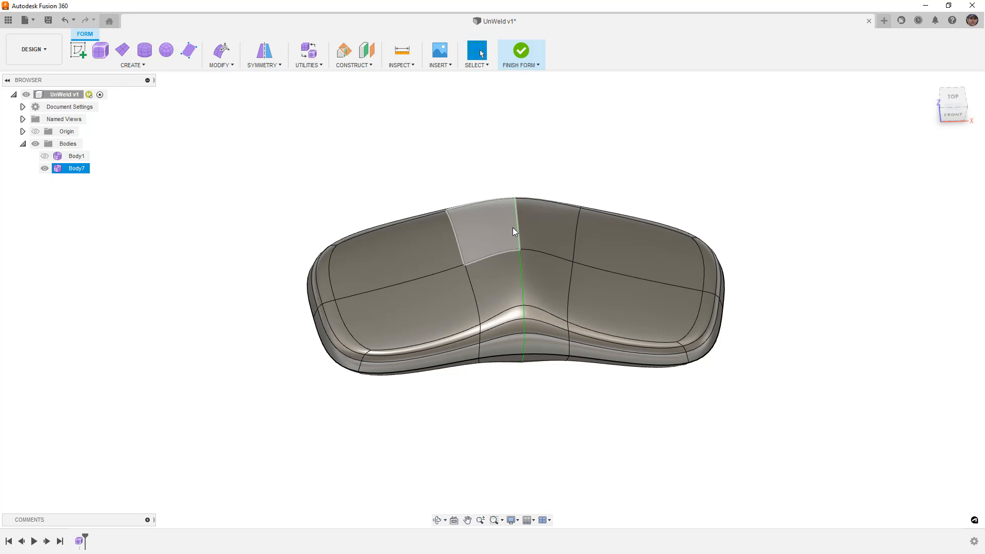
{"action": "left_click", "coordinate": [516, 231]}
{"action": "left_click", "coordinate": [328, 230]}
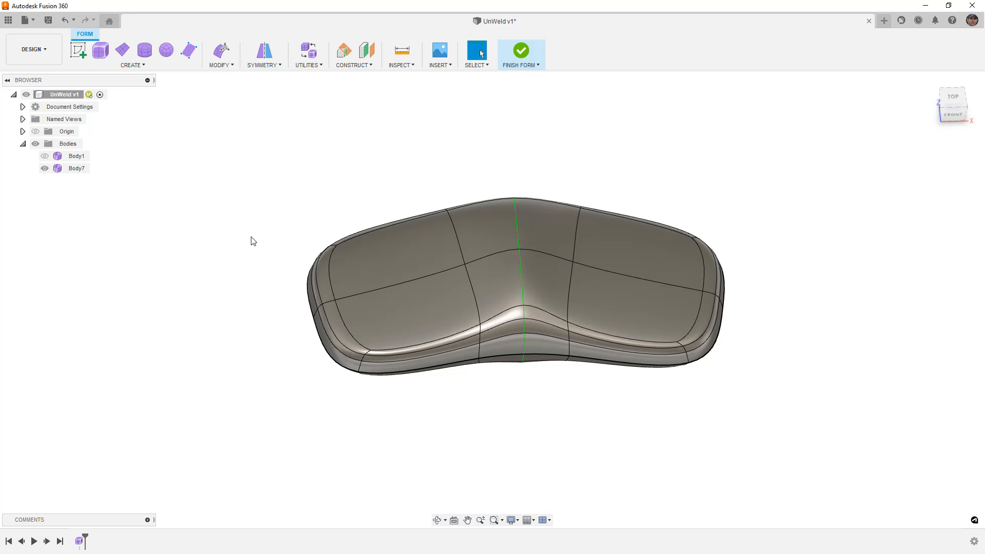
Unweld the full edge loop around the middle of the copied body to split it into upper and lower halves.
{"action": "middle_click_drag", "start_coordinate": [520, 291], "coordinate": [510, 266], "text": "shift"}
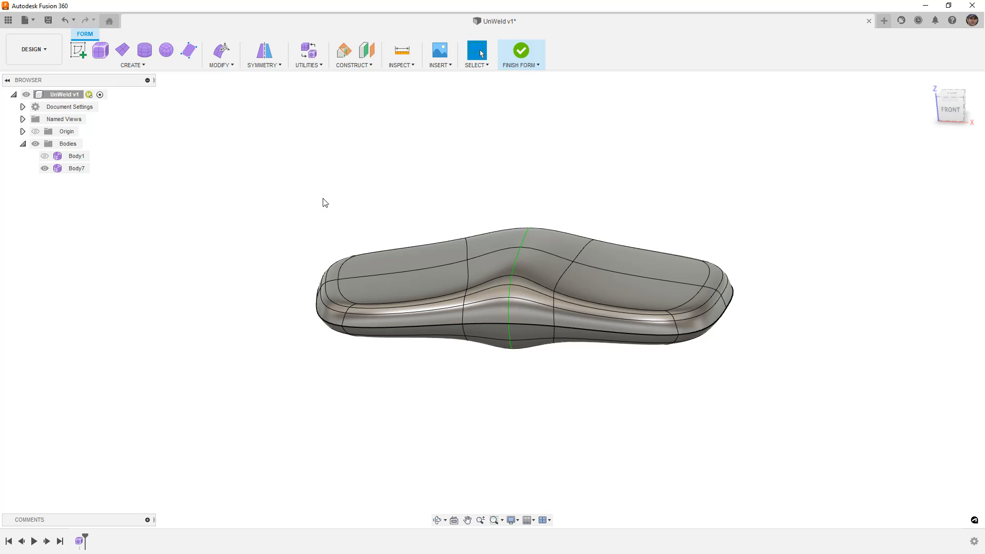
{"action": "left_click", "coordinate": [224, 69]}
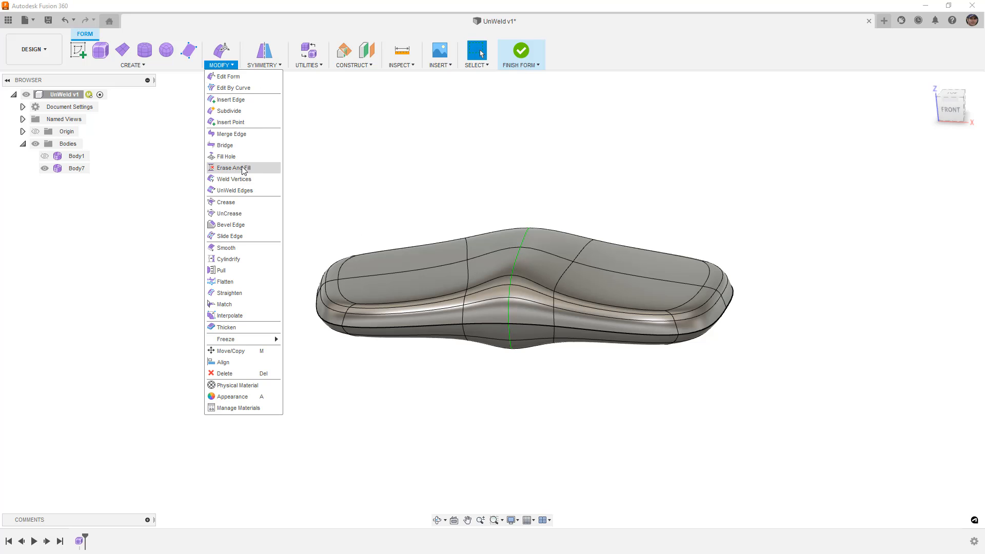
{"action": "left_click", "coordinate": [242, 190]}
{"action": "double_click", "coordinate": [422, 328]}
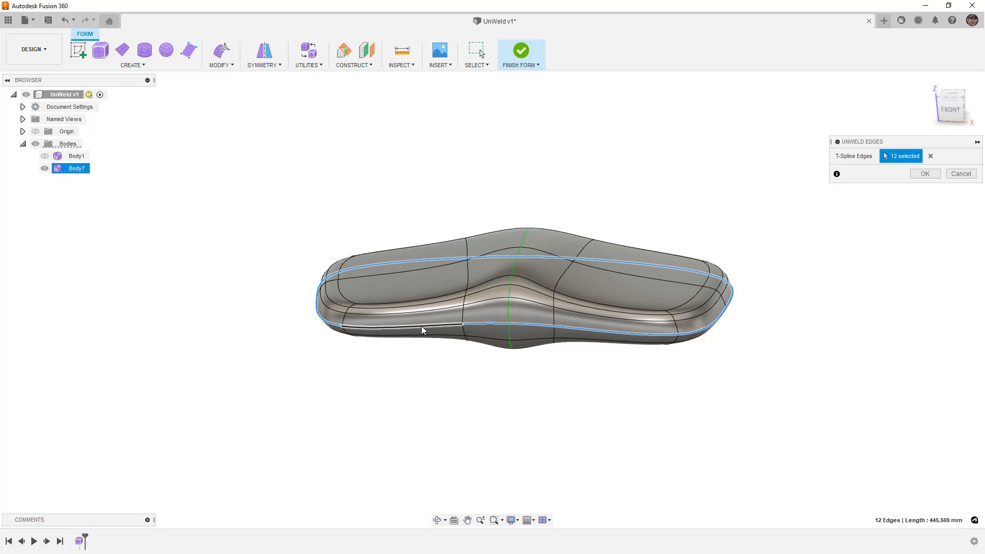
{"action": "left_click", "coordinate": [925, 173]}
Highlight each of the two split bodies and hide the upper half, Body7.
{"action": "left_click", "coordinate": [75, 168]}
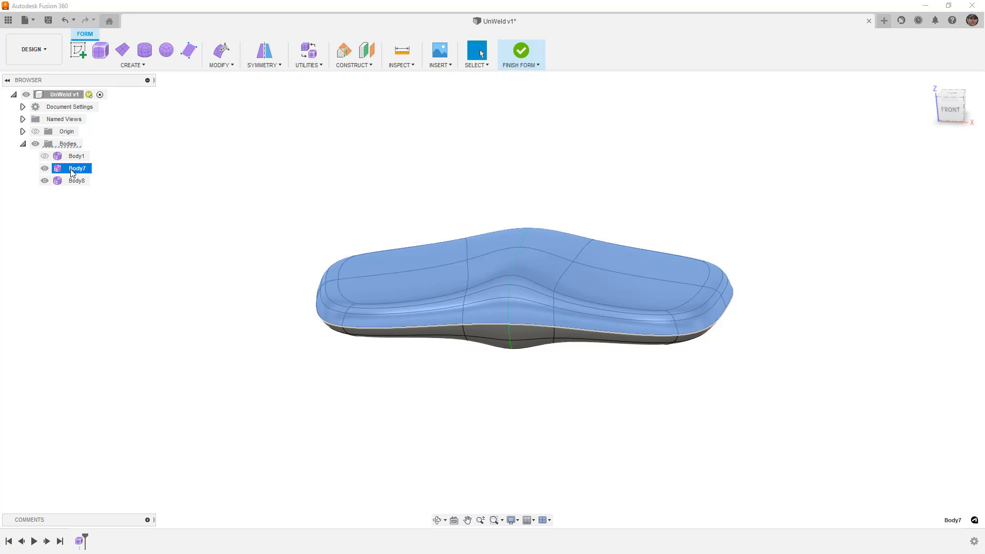
{"action": "left_click", "coordinate": [75, 183]}
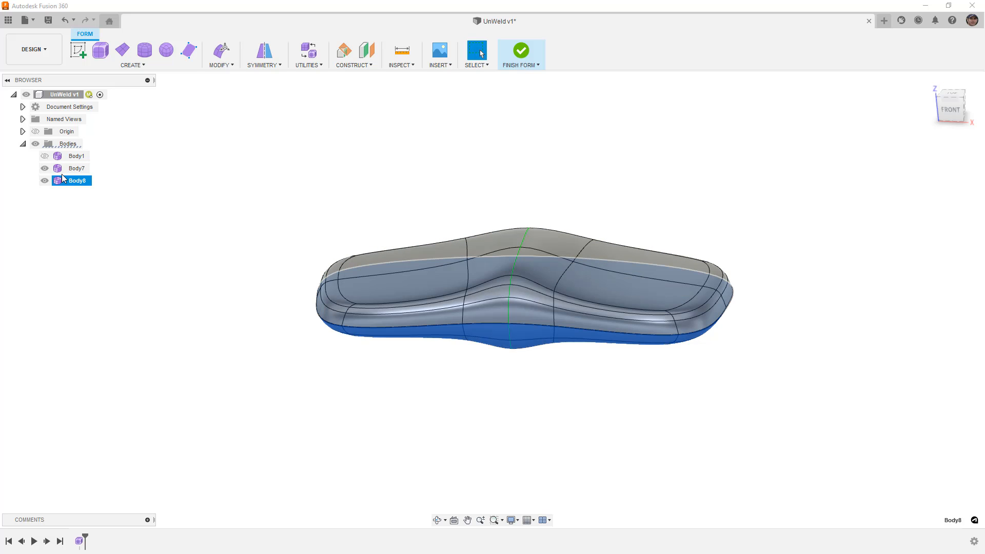
{"action": "left_click", "coordinate": [44, 170]}
{"action": "left_click", "coordinate": [220, 161]}
{"action": "mouse_move", "coordinate": [389, 154]}
{"action": "middle_mouse_down", "text": "shift"}
{"action": "mouse_move", "coordinate": [391, 238]}
{"action": "mouse_move", "coordinate": [398, 147]}
{"action": "mouse_move", "coordinate": [387, 147]}
{"action": "middle_mouse_up", "text": "shift"}
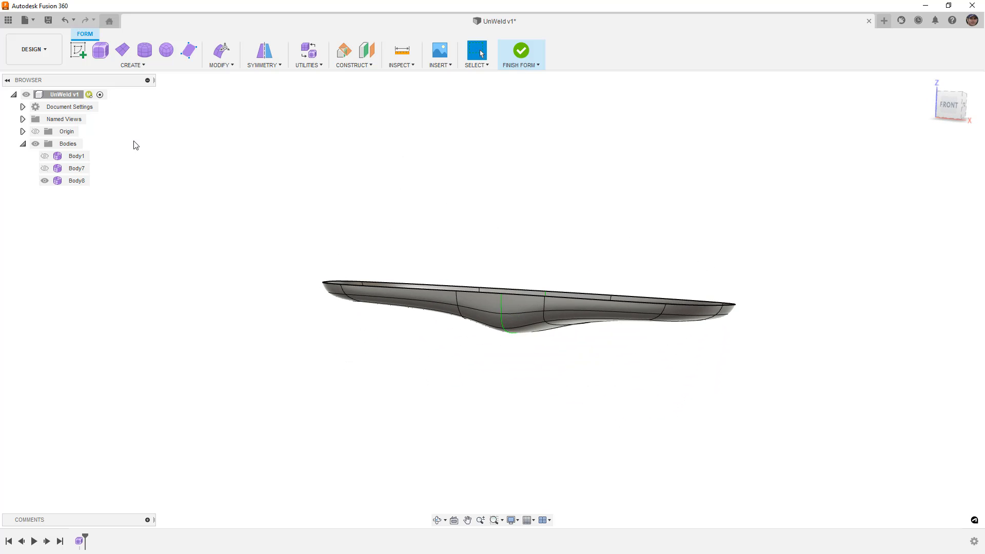
Toggle the visibility of Body1 to compare the original with the separated lower half.
{"action": "left_click", "coordinate": [45, 157]}
{"action": "left_click", "coordinate": [45, 156]}
{"action": "left_click", "coordinate": [45, 157]}
{"action": "left_click", "coordinate": [45, 156]}
Move the lower half, Body8, straight down away from its original position.
{"action": "left_click", "coordinate": [76, 181]}
{"action": "left_click", "coordinate": [224, 53]}
{"action": "left_click_drag", "start_coordinate": [520, 277], "coordinate": [520, 301]}
{"action": "left_click", "coordinate": [924, 291]}
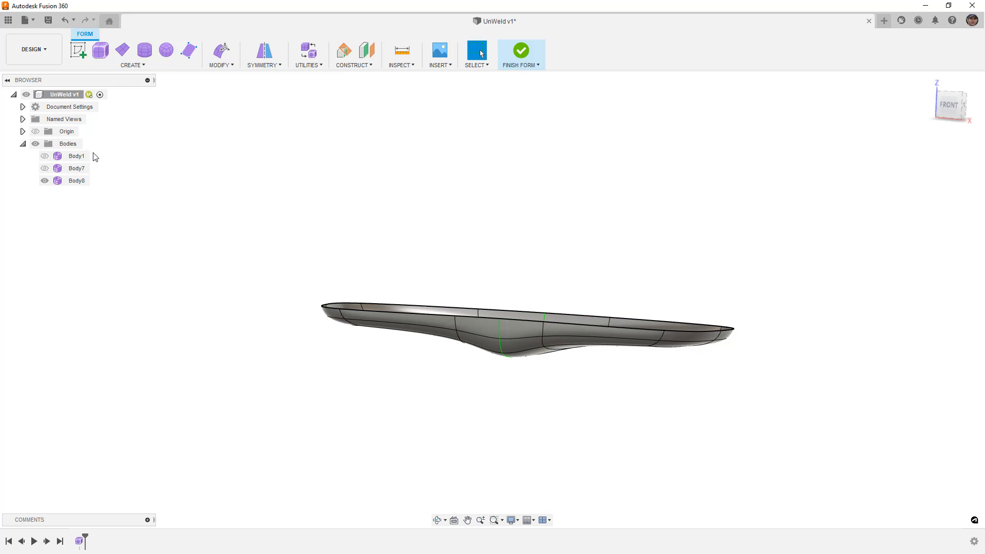
Show Body1 to compare it with the lowered half, and hide Body8.
{"action": "left_click", "coordinate": [45, 156]}
{"action": "mouse_move", "coordinate": [271, 178]}
{"action": "middle_mouse_down", "text": "shift"}
{"action": "mouse_move", "coordinate": [202, 170]}
{"action": "mouse_move", "coordinate": [317, 171]}
{"action": "mouse_move", "coordinate": [261, 188]}
{"action": "middle_mouse_up", "text": "shift"}
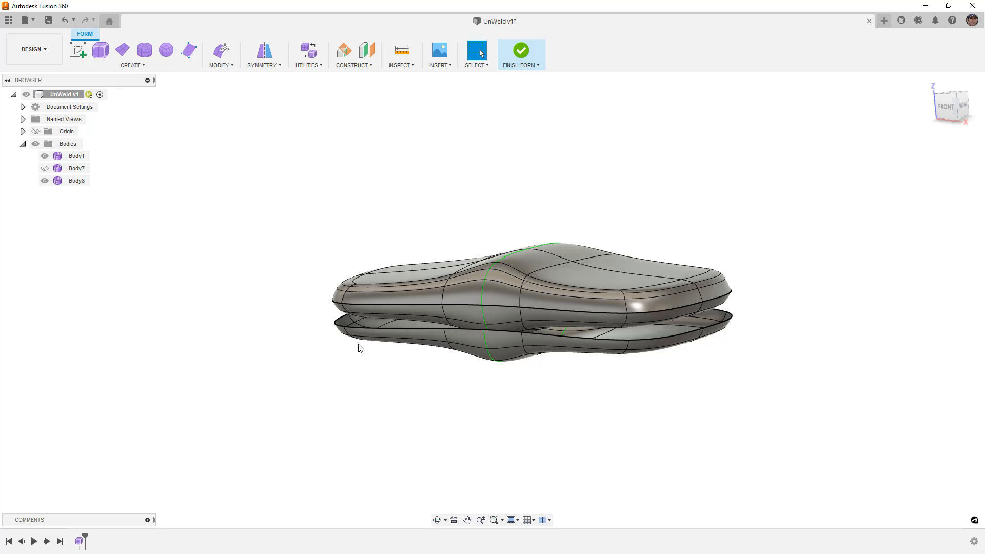
{"action": "left_click", "coordinate": [47, 182]}
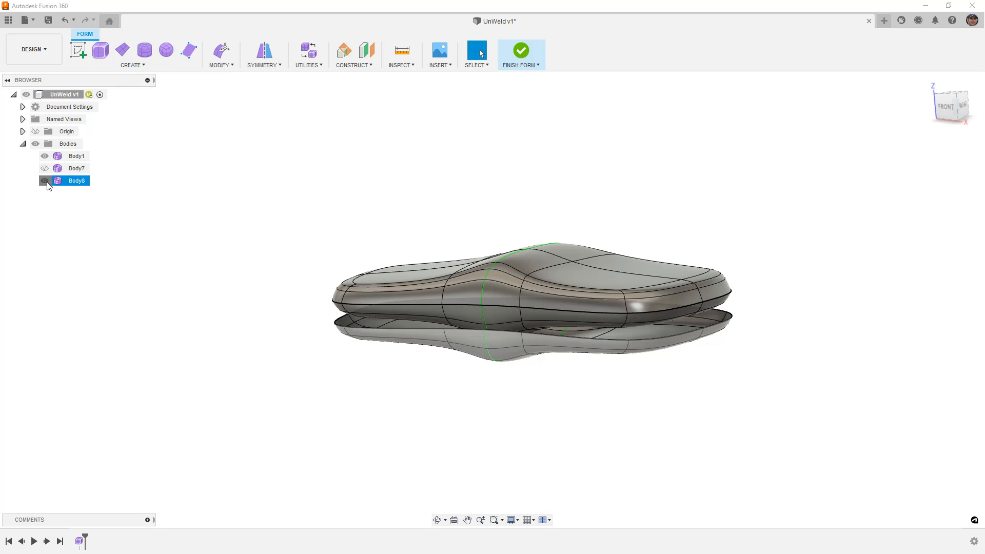
{"action": "left_click", "coordinate": [44, 181]}
Examine the middle edge and neighbouring faces at the right-hand end of Body1 in the front view.
{"action": "left_click", "coordinate": [947, 106]}
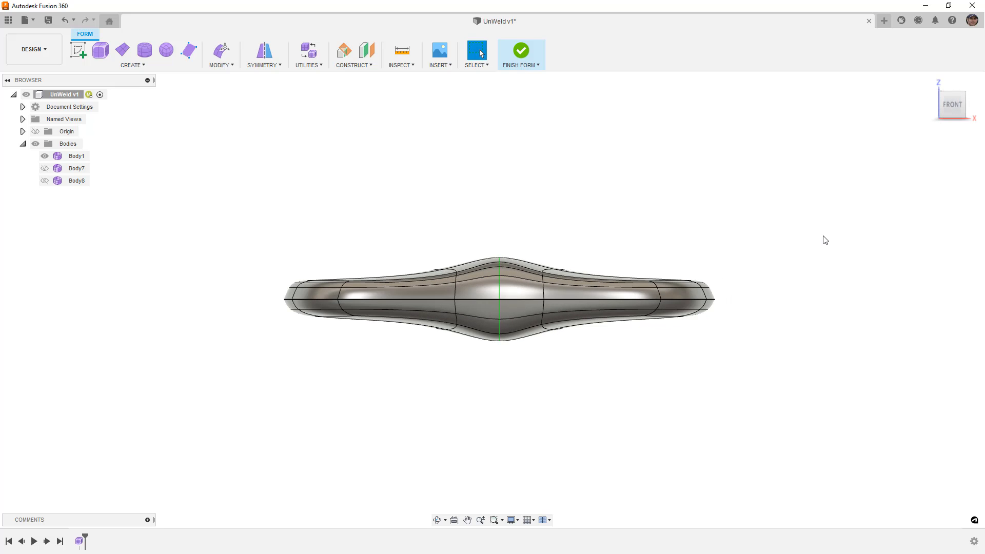
{"action": "left_click", "coordinate": [712, 301]}
{"action": "scroll", "coordinate": [714, 302], "scroll_direction": "up", "scroll_amount": 5}
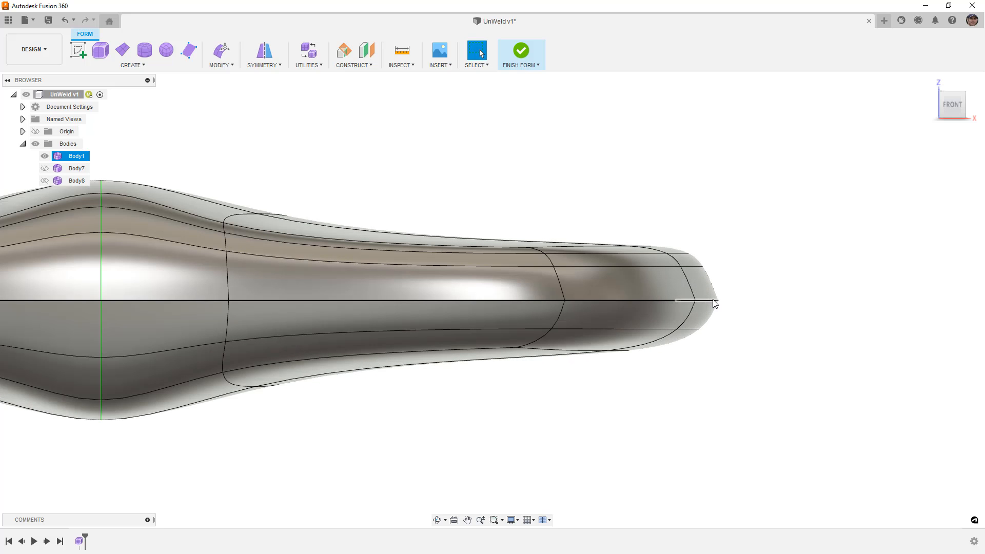
{"action": "left_click", "coordinate": [728, 301]}
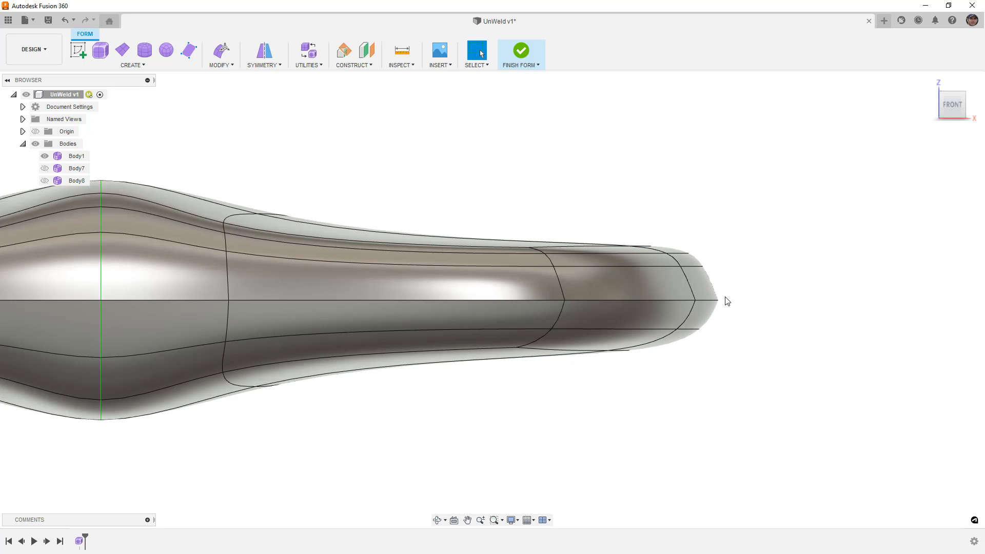
{"action": "left_click", "coordinate": [715, 293]}
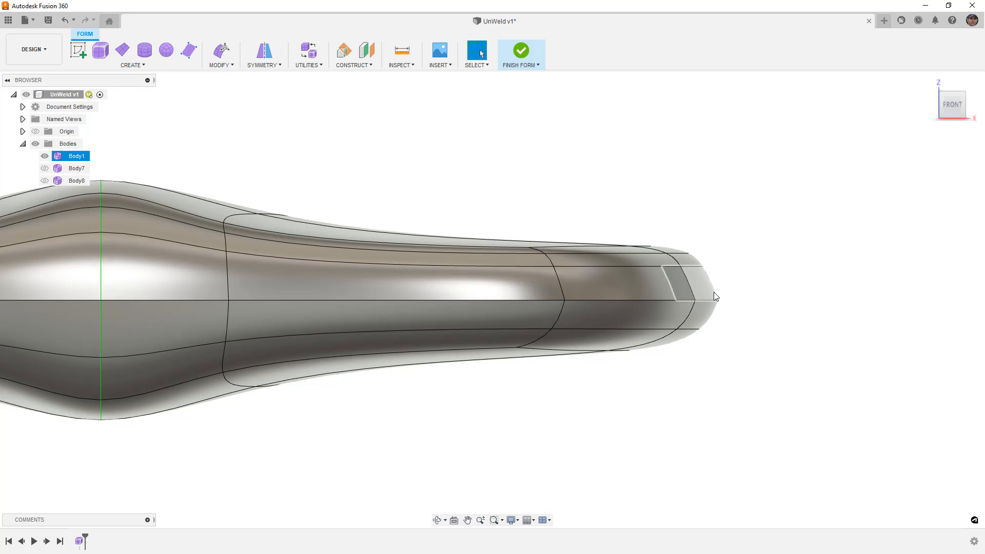
{"action": "left_click", "coordinate": [739, 282]}
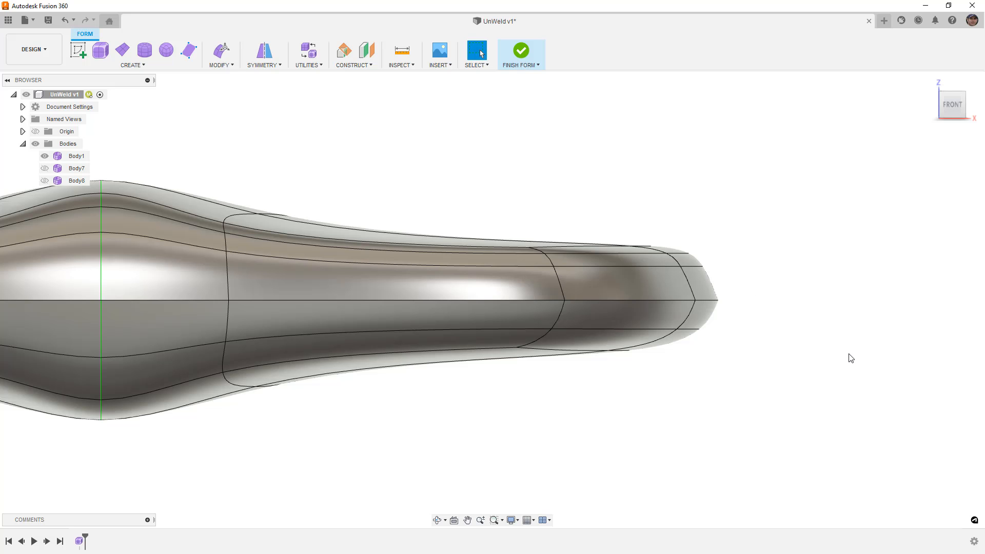
{"action": "scroll", "coordinate": [858, 349], "scroll_direction": "down", "scroll_amount": 3}
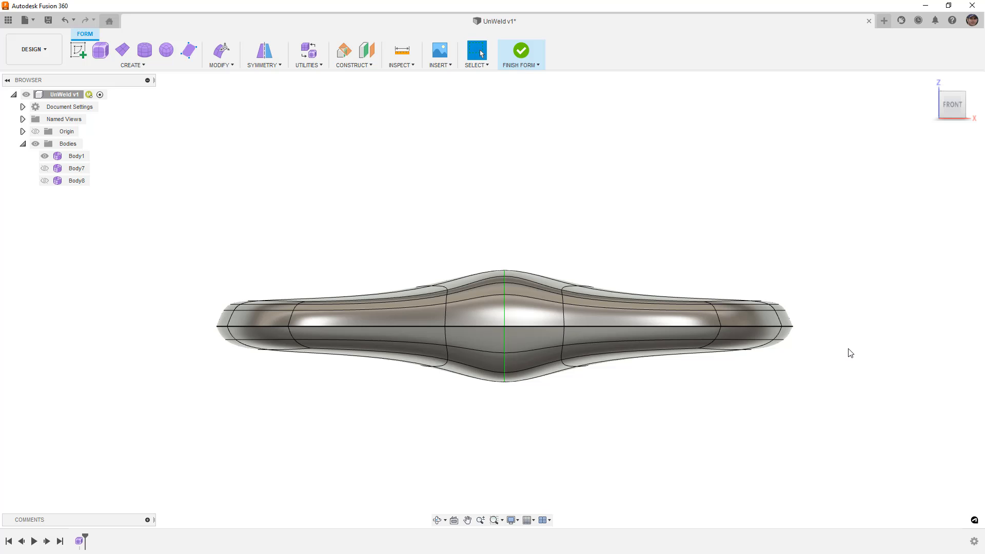
{"action": "middle_click_drag", "start_coordinate": [800, 391], "coordinate": [802, 370]}
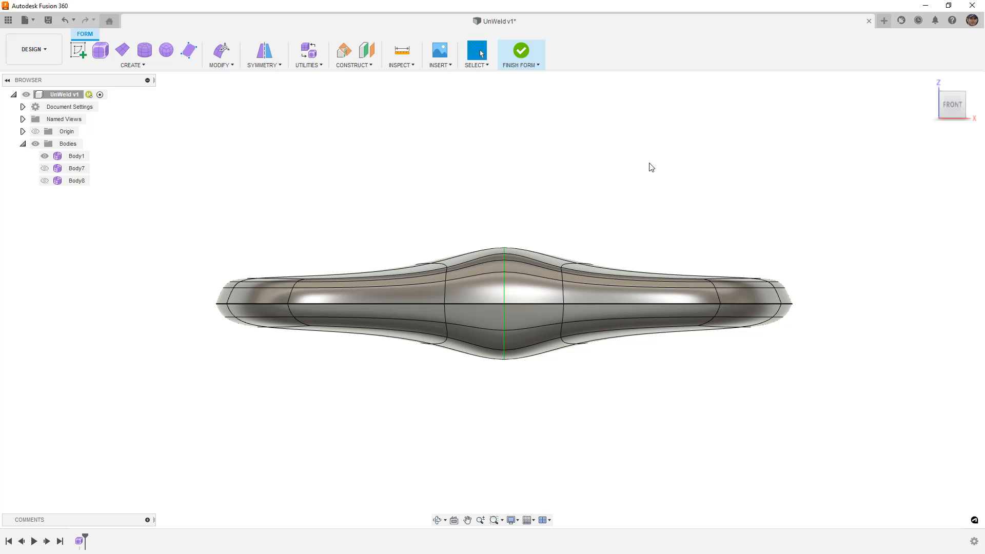
Copy the eight large top faces of Body1 and paste them as a separate surface moved 25 mm straight up.
{"action": "middle_click_drag", "start_coordinate": [651, 168], "coordinate": [653, 218], "text": "shift"}
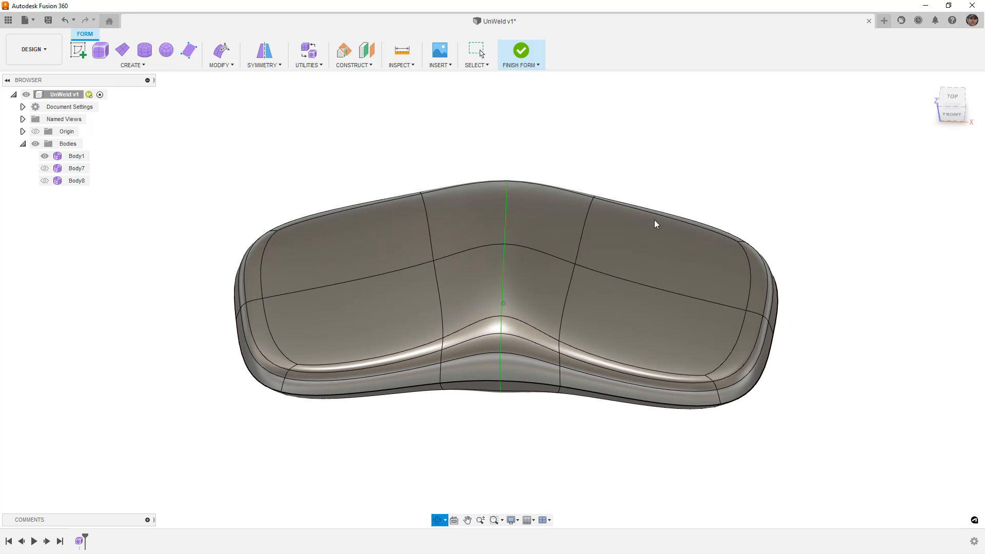
{"action": "left_click", "coordinate": [555, 216]}
{"action": "left_click", "coordinate": [540, 280], "text": "shift"}
{"action": "left_click", "coordinate": [575, 293], "text": "shift"}
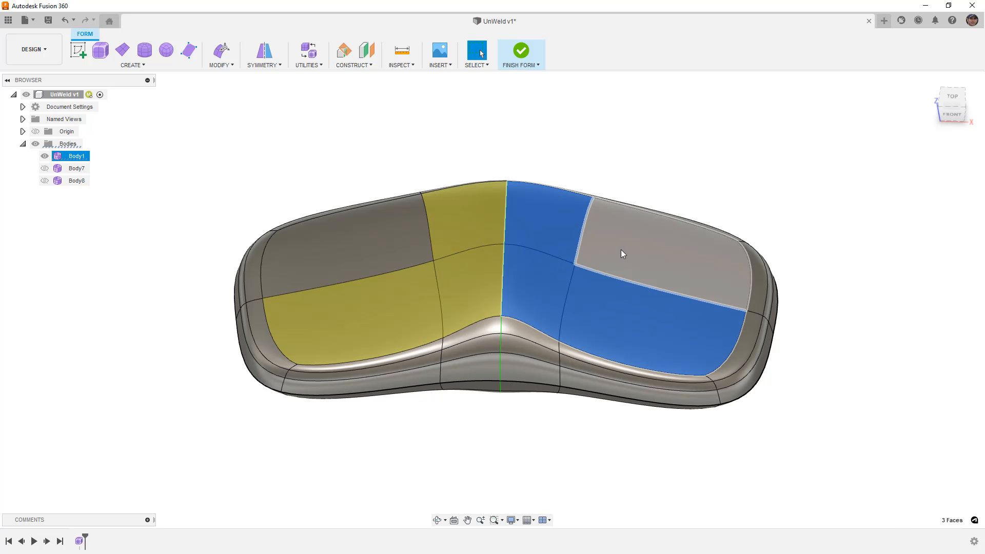
{"action": "left_click", "coordinate": [621, 250], "text": "shift"}
{"action": "left_click", "coordinate": [457, 224], "text": "shift"}
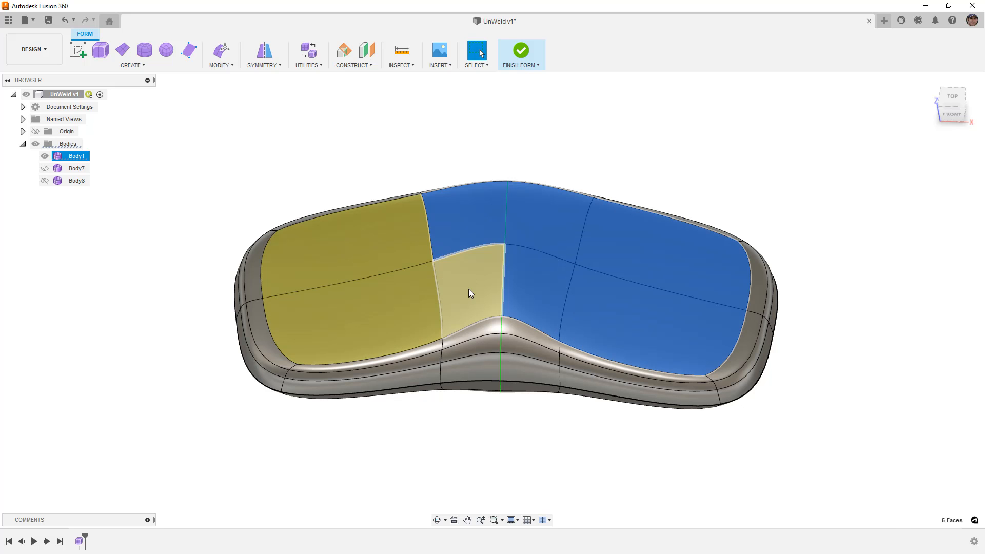
{"action": "left_click", "coordinate": [468, 288], "text": "shift"}
{"action": "left_click", "coordinate": [429, 272], "text": "shift"}
{"action": "left_click", "coordinate": [398, 255], "text": "shift"}
{"action": "middle_click_drag", "start_coordinate": [712, 145], "coordinate": [710, 152], "text": "shift"}
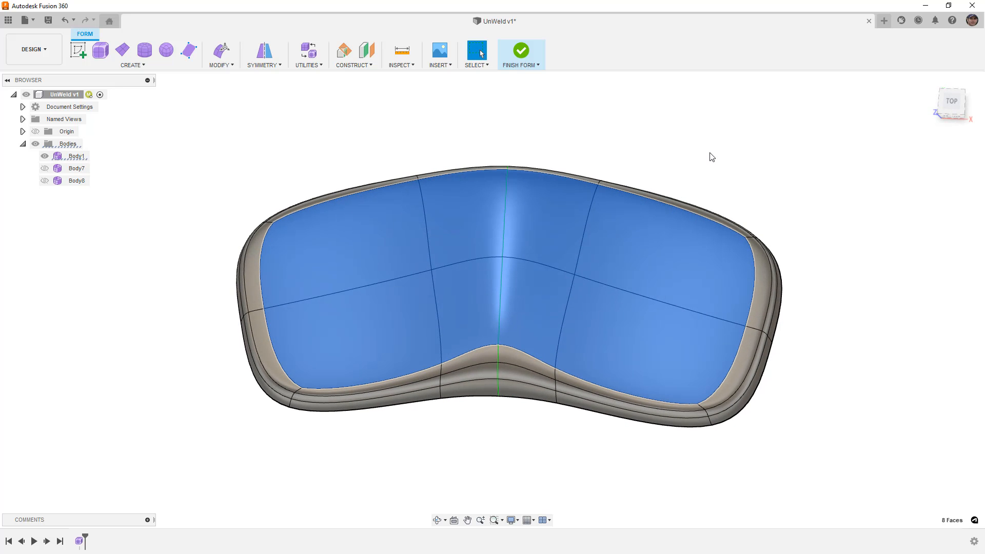
{"action": "key", "text": "ctrl+c"}
{"action": "key", "text": "ctrl+v"}
{"action": "middle_click_drag", "start_coordinate": [608, 273], "coordinate": [613, 220], "text": "shift"}
{"action": "left_click_drag", "start_coordinate": [508, 240], "coordinate": [539, 171]}
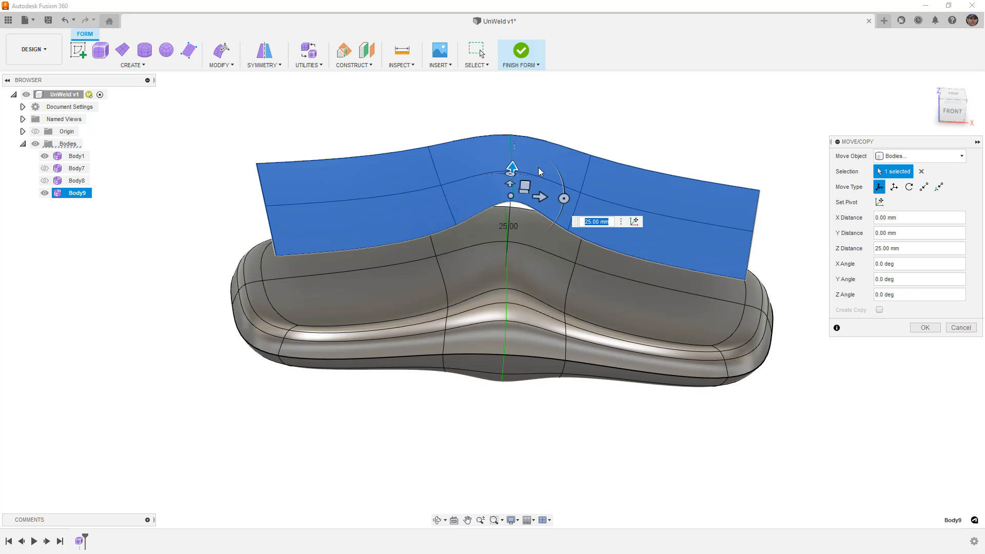
{"action": "left_click", "coordinate": [925, 327]}
{"action": "middle_click_drag", "start_coordinate": [816, 154], "coordinate": [796, 160], "text": "shift"}
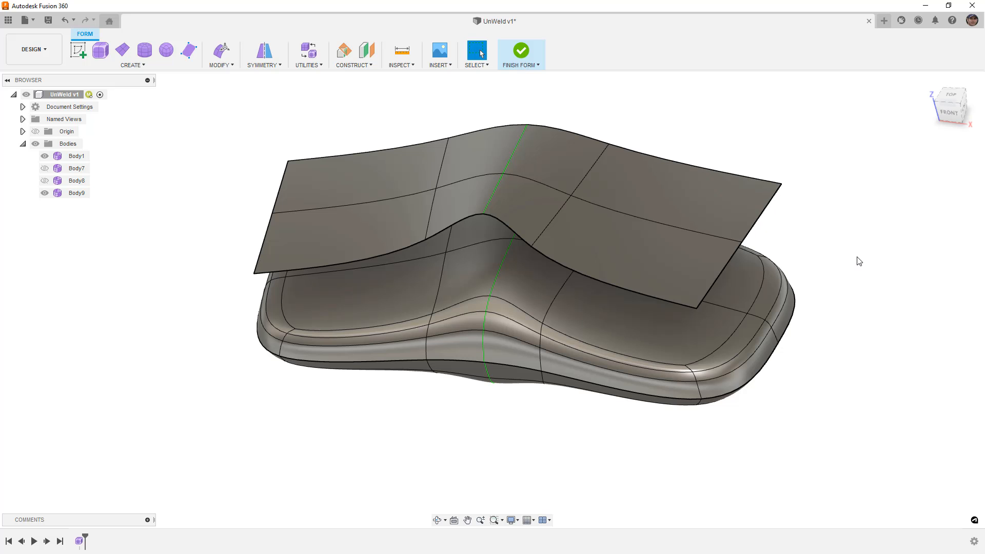
{"action": "left_click", "coordinate": [774, 278]}
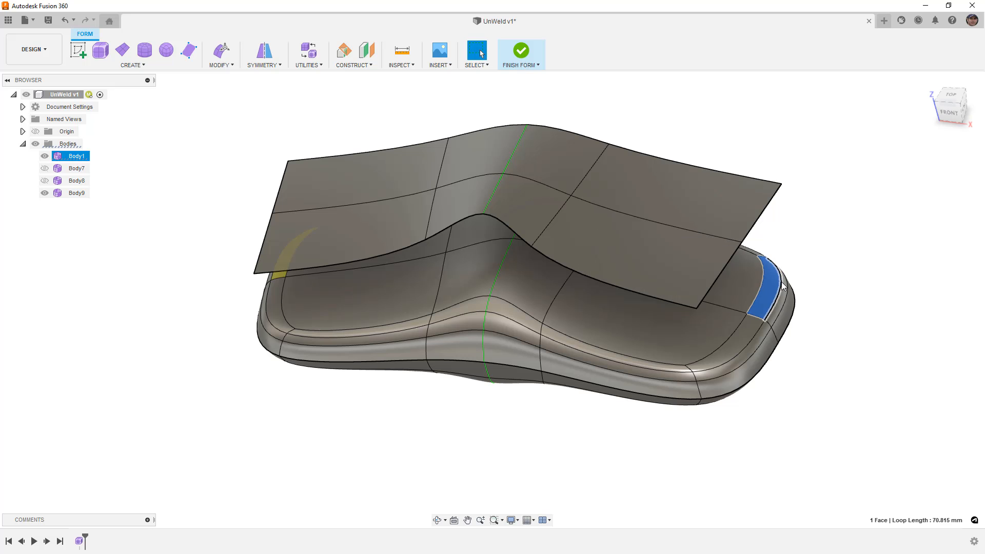
{"action": "left_click", "coordinate": [788, 299], "text": "shift"}
{"action": "left_click", "coordinate": [789, 303], "text": "shift"}
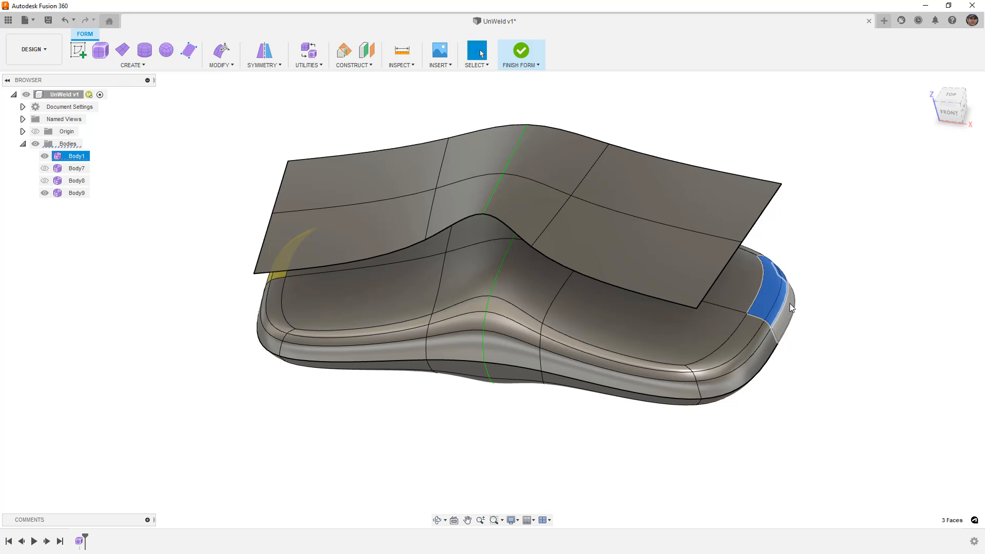
{"action": "left_click", "coordinate": [829, 281]}
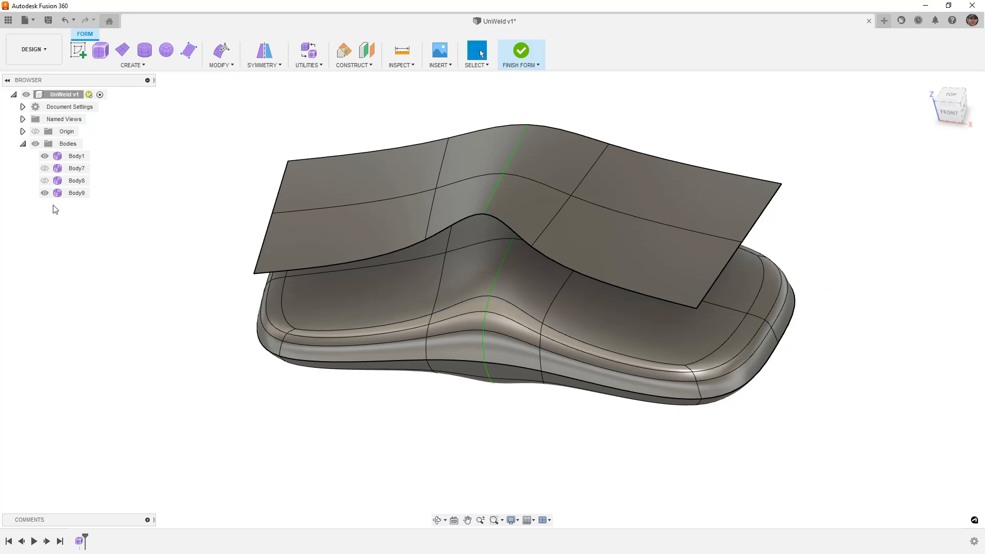
Hide Body9 and try a window selection over the upper half of Body1 in the front view.
{"action": "left_click", "coordinate": [45, 193]}
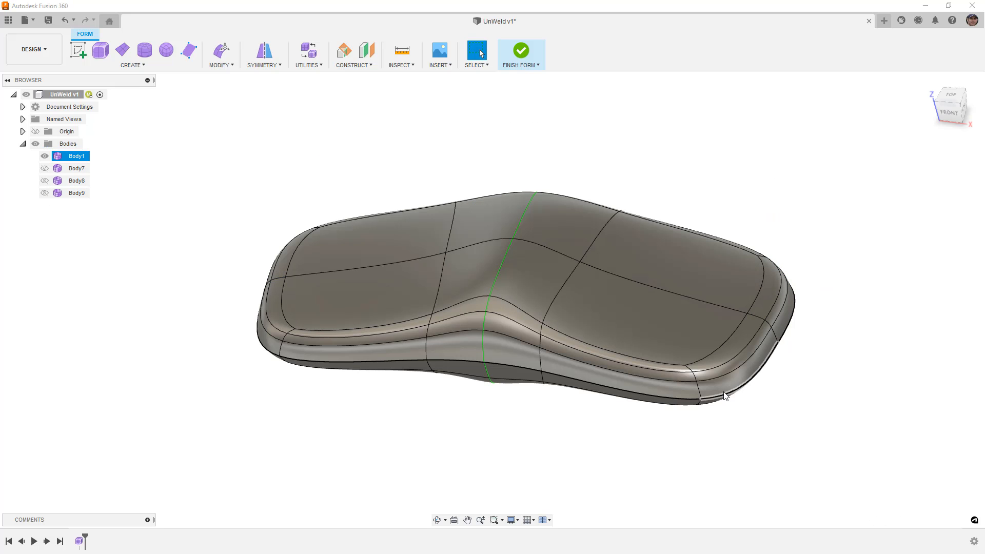
{"action": "left_click", "coordinate": [948, 110]}
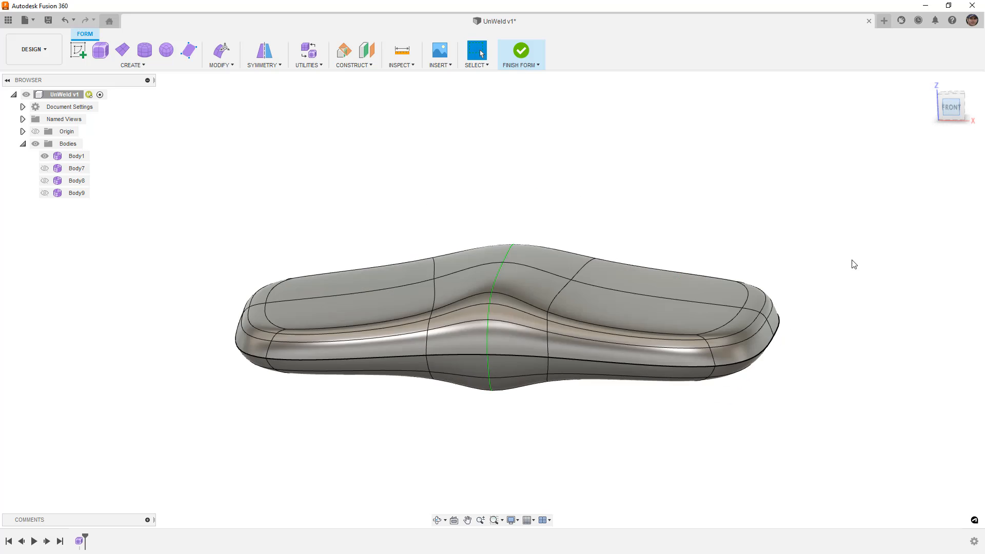
{"action": "left_click_drag", "start_coordinate": [167, 237], "coordinate": [819, 343]}
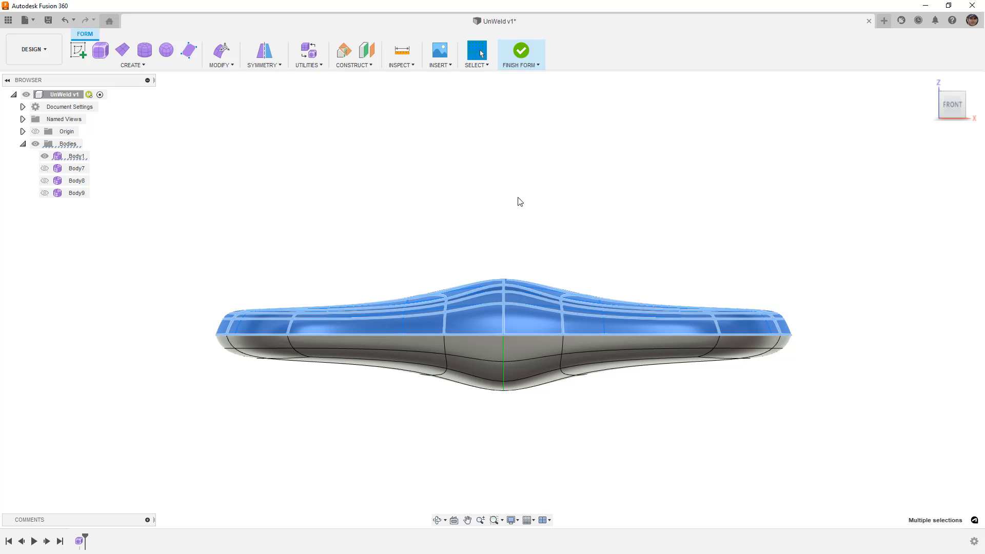
{"action": "left_click", "coordinate": [510, 132]}
Restrict the selection filter to T-Spline Faces, with Select Through enabled.
{"action": "left_click", "coordinate": [476, 65]}
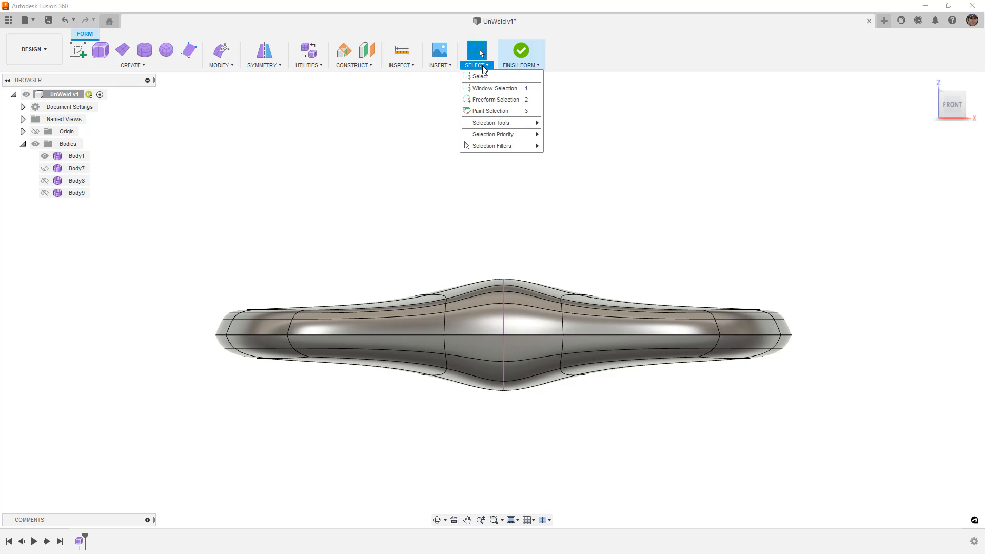
{"action": "mouse_move", "coordinate": [523, 149]}
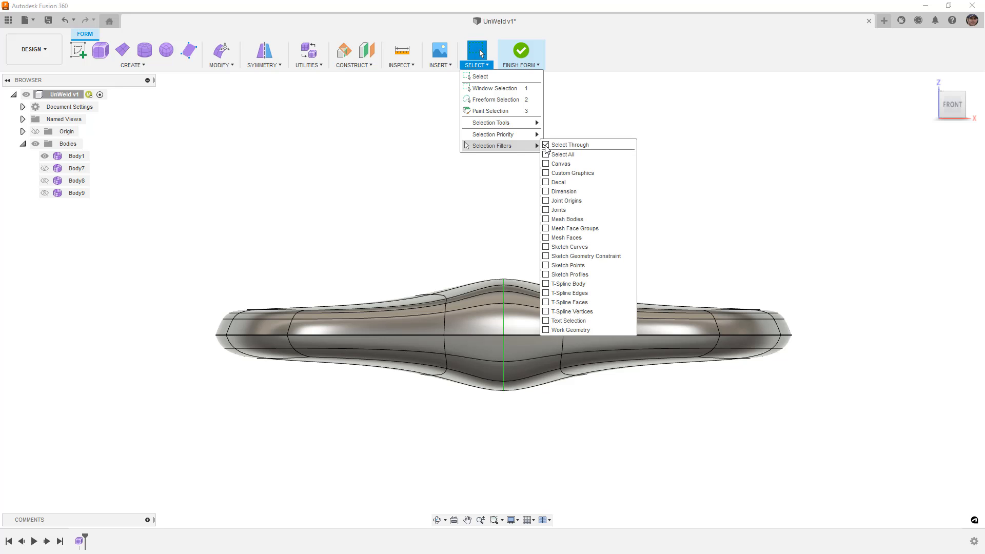
{"action": "left_click", "coordinate": [547, 302]}
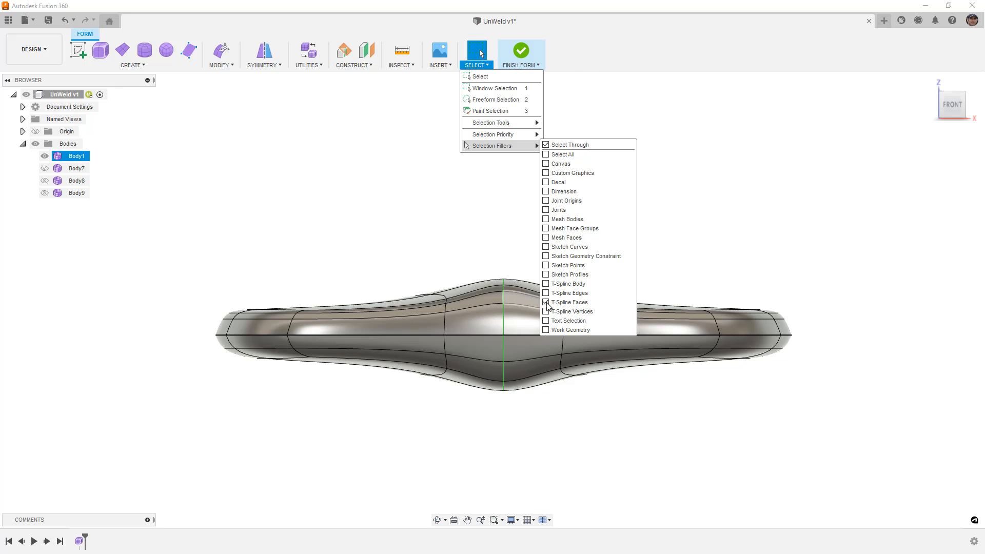
{"action": "left_click", "coordinate": [442, 239]}
Copy all upper-half faces of Body1 and paste them as a separate body moved 35 mm straight up.
{"action": "left_click_drag", "start_coordinate": [179, 254], "coordinate": [823, 342]}
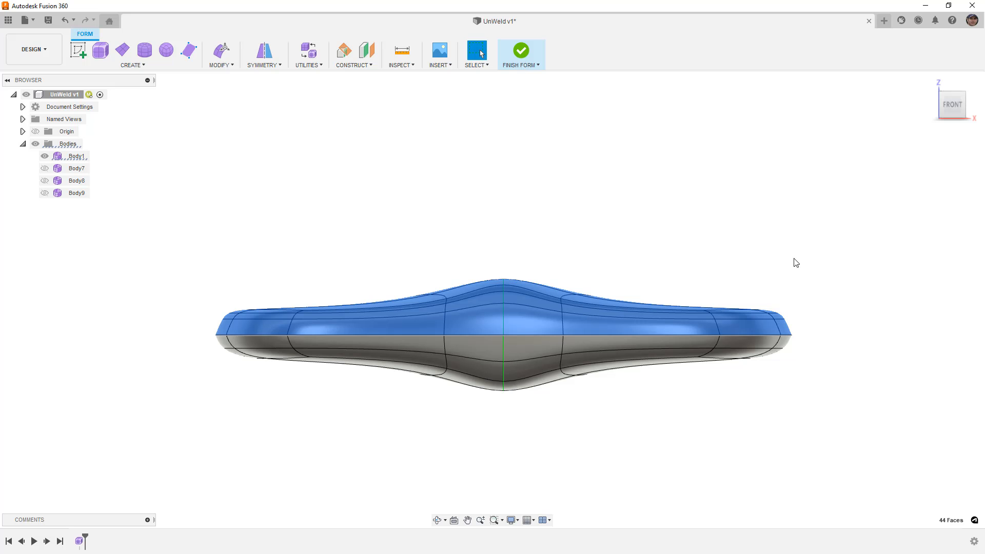
{"action": "key", "text": "ctrl+c"}
{"action": "key", "text": "ctrl+v"}
{"action": "left_click_drag", "start_coordinate": [504, 272], "coordinate": [512, 177]}
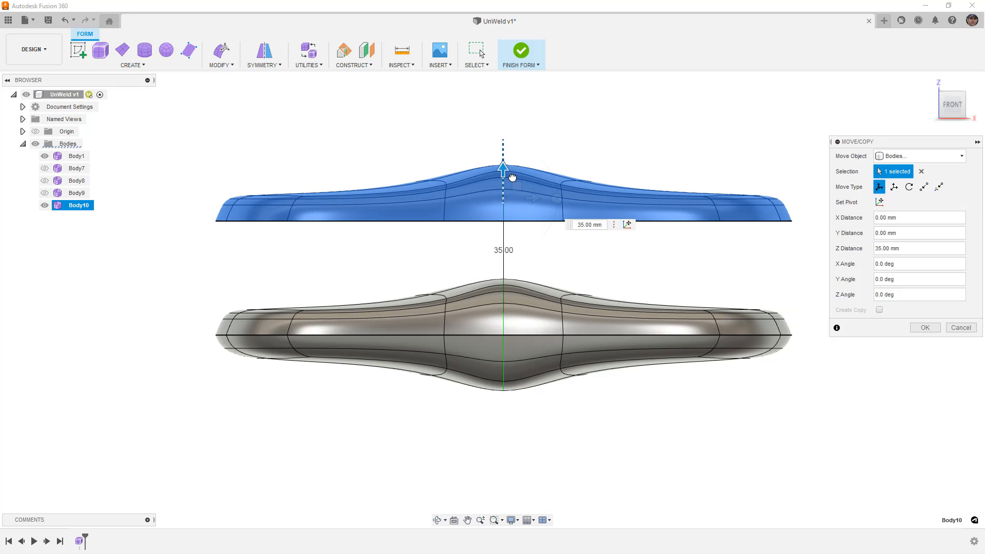
{"action": "left_click", "coordinate": [925, 327]}
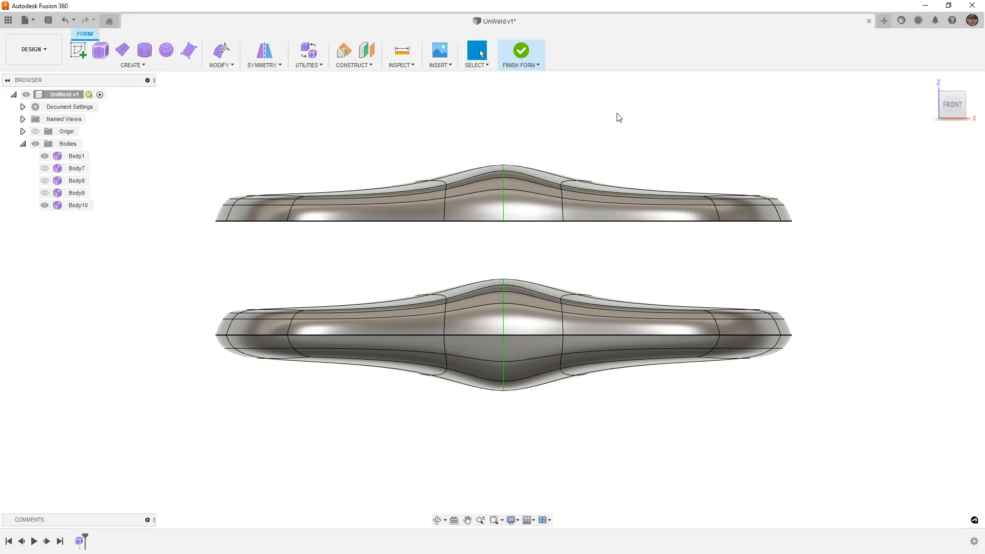
Show Body9 temporarily to compare it with the raised upper half from below, and return to the front view.
{"action": "left_click", "coordinate": [482, 64]}
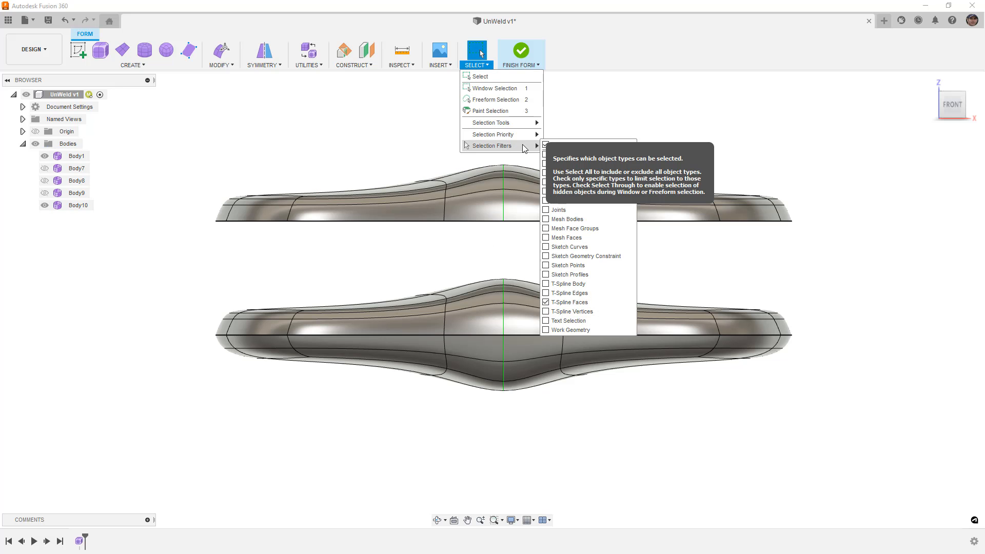
{"action": "middle_click_drag", "start_coordinate": [707, 145], "coordinate": [732, 281], "text": "shift"}
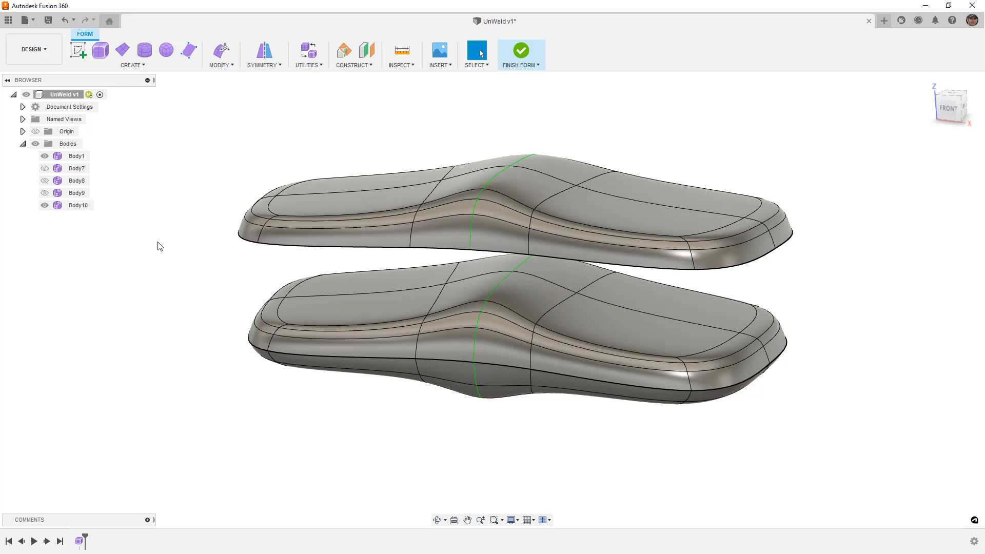
{"action": "left_click", "coordinate": [44, 193]}
{"action": "middle_click_drag", "start_coordinate": [201, 208], "coordinate": [140, 198], "text": "shift"}
{"action": "left_click", "coordinate": [81, 194]}
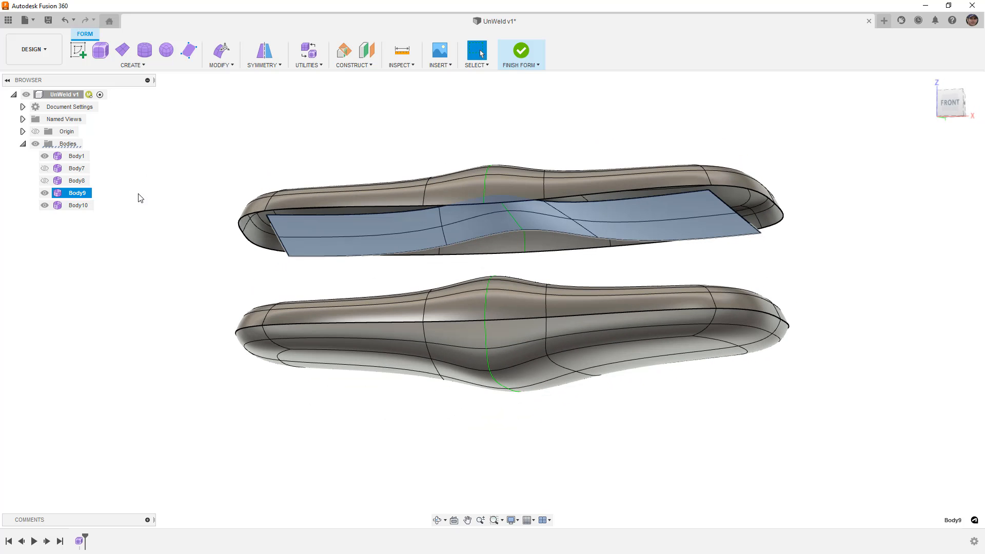
{"action": "left_click", "coordinate": [44, 193]}
{"action": "middle_click_drag", "start_coordinate": [585, 160], "coordinate": [607, 158], "text": "shift"}
{"action": "left_click", "coordinate": [607, 154]}
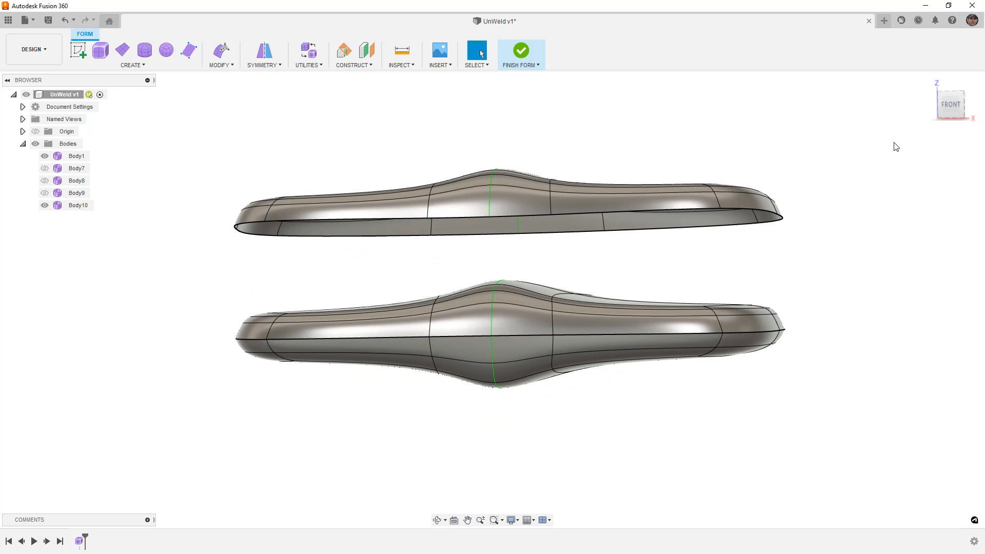
{"action": "left_click", "coordinate": [955, 106]}
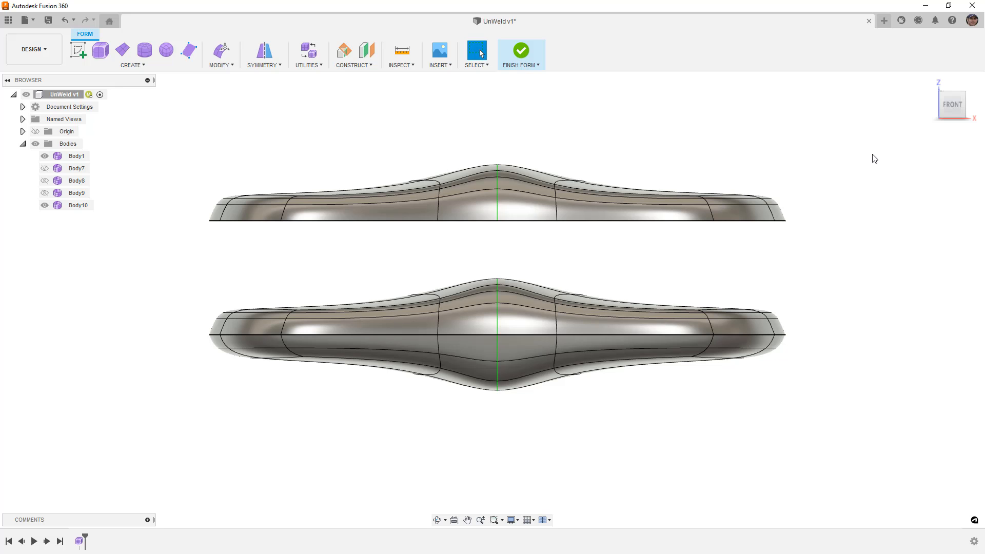
{"action": "left_click", "coordinate": [232, 63]}
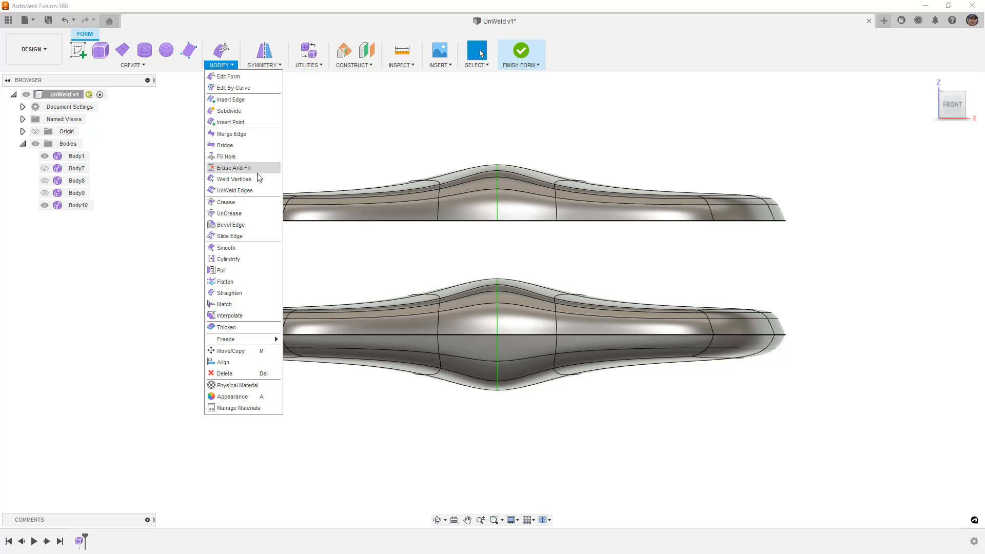
{"action": "left_click", "coordinate": [355, 137]}
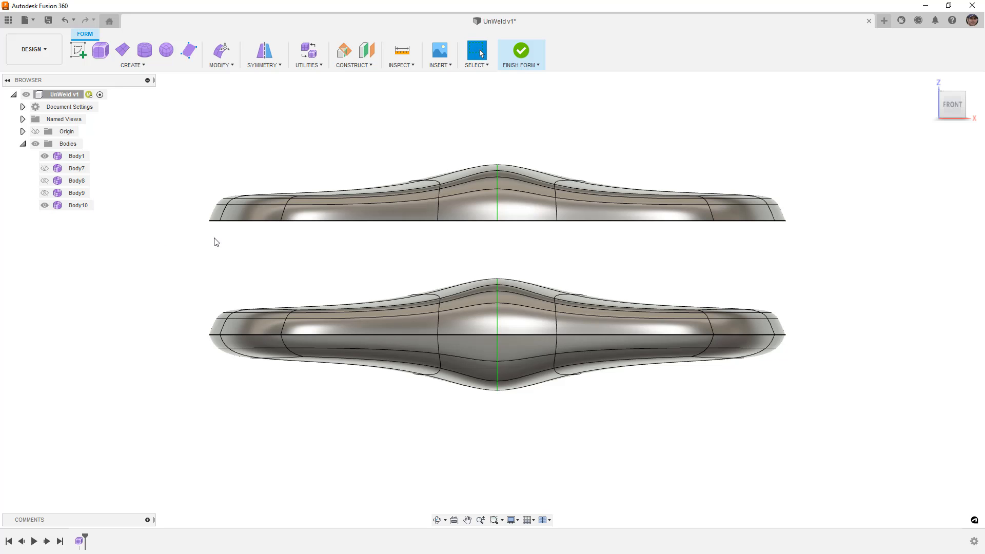
Finish the form with Body10 hidden, and hide the surface bodies Body2 to Body5 while keeping Body1 shown.
{"action": "left_click", "coordinate": [45, 205]}
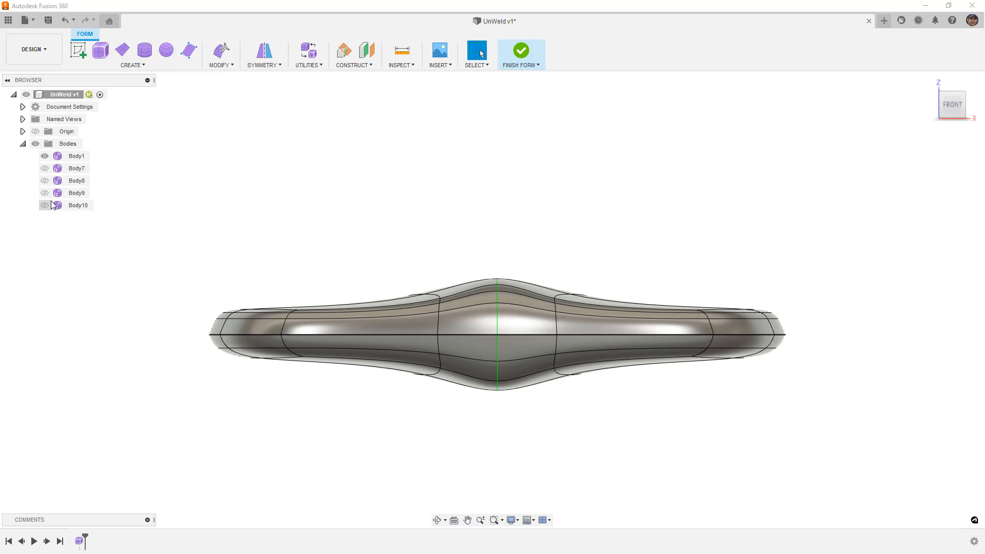
{"action": "left_click", "coordinate": [513, 51]}
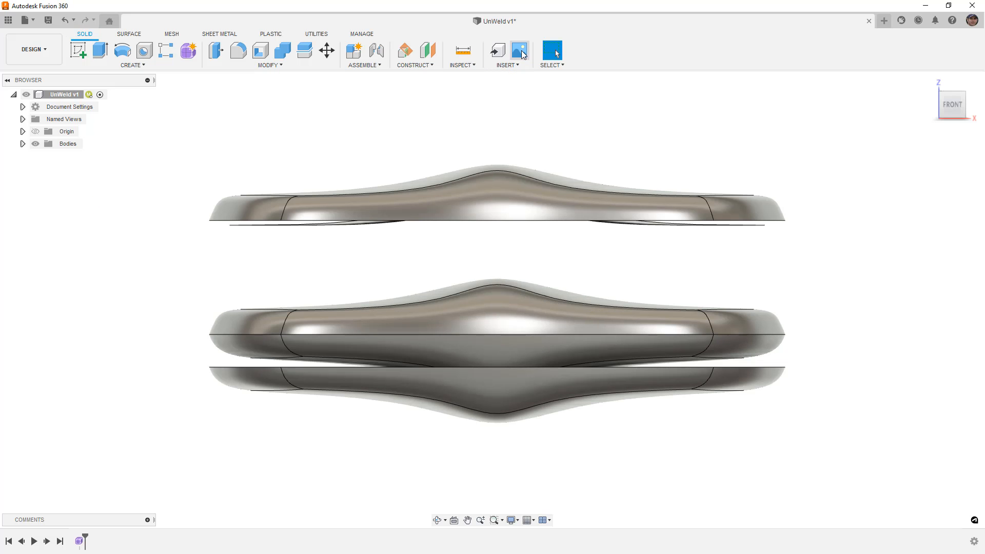
{"action": "left_click", "coordinate": [23, 143]}
{"action": "left_click", "coordinate": [45, 181]}
{"action": "left_click", "coordinate": [45, 193]}
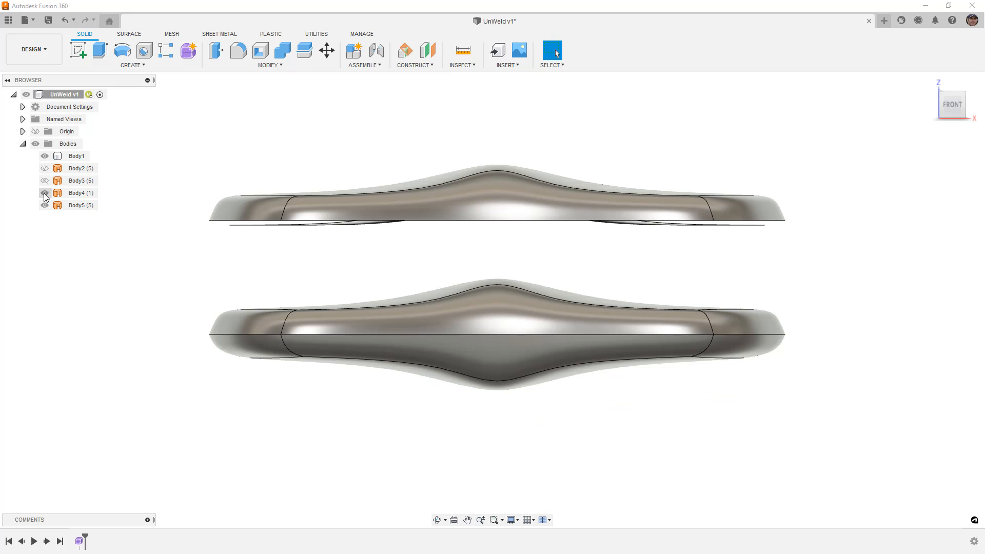
{"action": "left_click", "coordinate": [44, 205]}
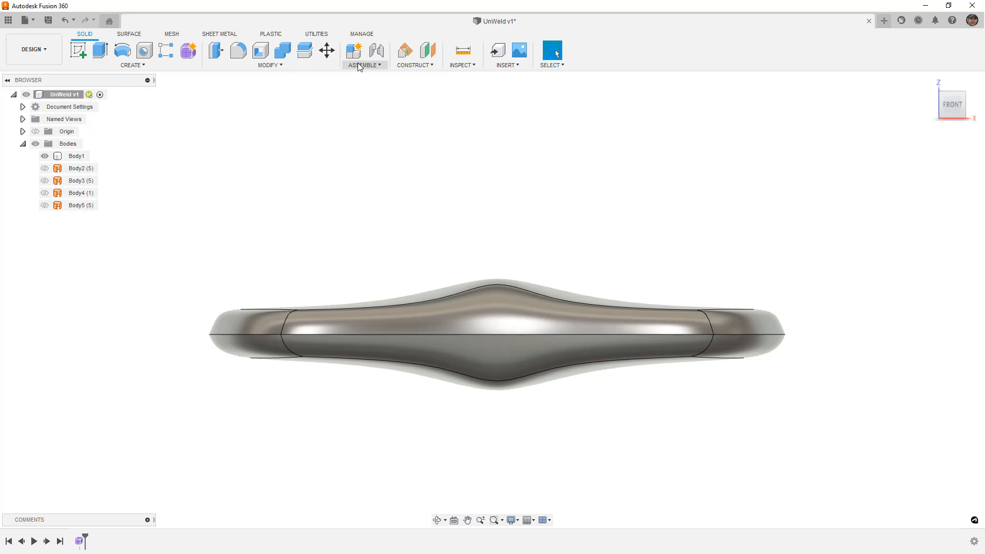
{"action": "left_click", "coordinate": [304, 50]}
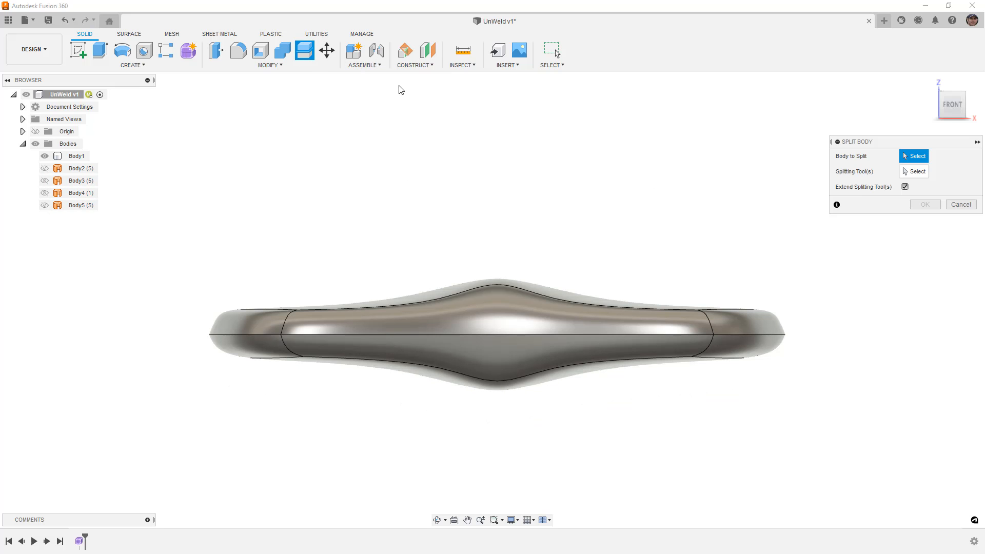
{"action": "left_click", "coordinate": [77, 156]}
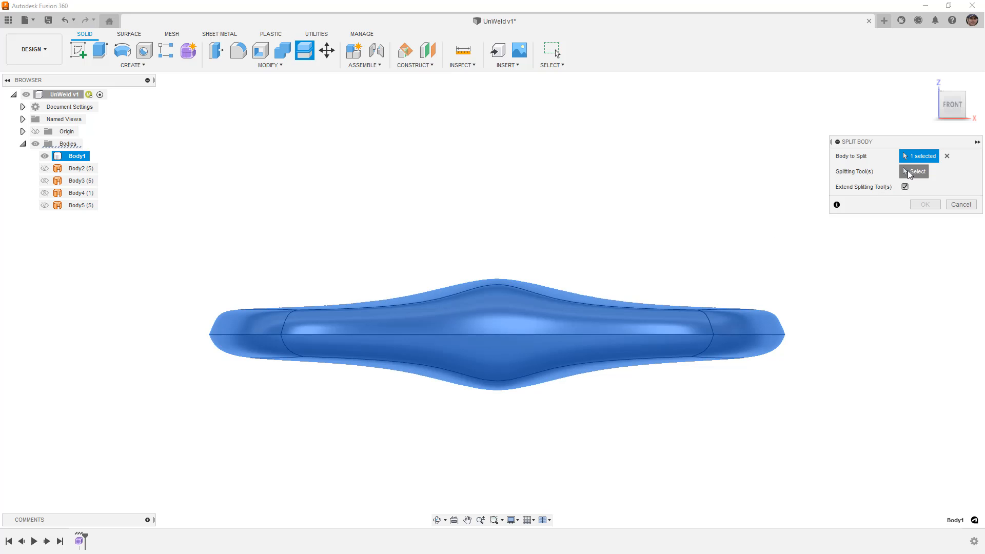
{"action": "mouse_move", "coordinate": [751, 183]}
{"action": "middle_mouse_down", "text": "shift"}
{"action": "mouse_move", "coordinate": [734, 207]}
{"action": "mouse_move", "coordinate": [734, 180]}
{"action": "mouse_move", "coordinate": [615, 346]}
{"action": "mouse_move", "coordinate": [553, 393]}
{"action": "middle_mouse_up", "text": "shift"}
{"action": "left_click", "coordinate": [960, 204]}
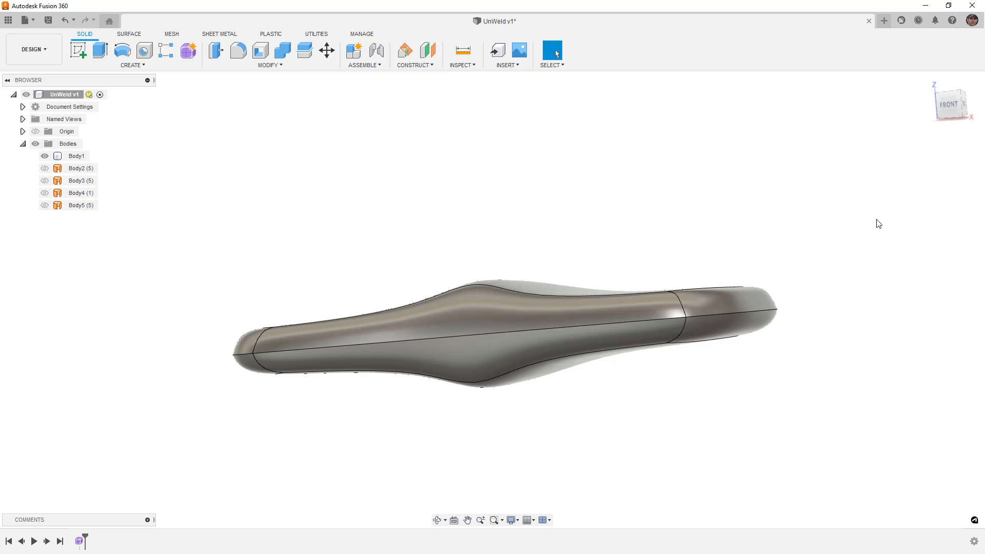
Start a sketch on the front plane and draw a horizontal line about 194 mm long across the whole body near its mid-height.
{"action": "left_click", "coordinate": [77, 51]}
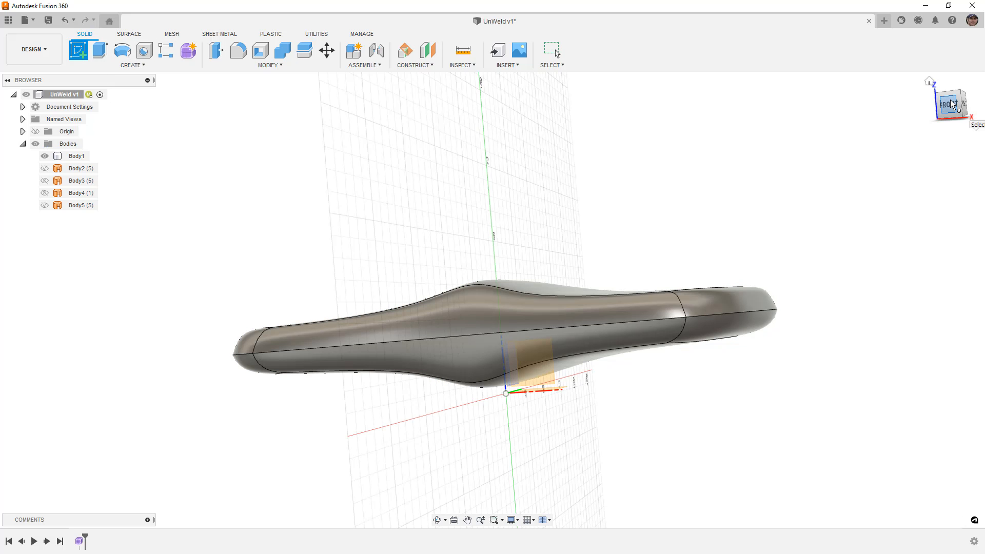
{"action": "left_click", "coordinate": [952, 103]}
{"action": "left_click", "coordinate": [501, 366]}
{"action": "middle_click_drag", "start_coordinate": [301, 347], "coordinate": [381, 385]}
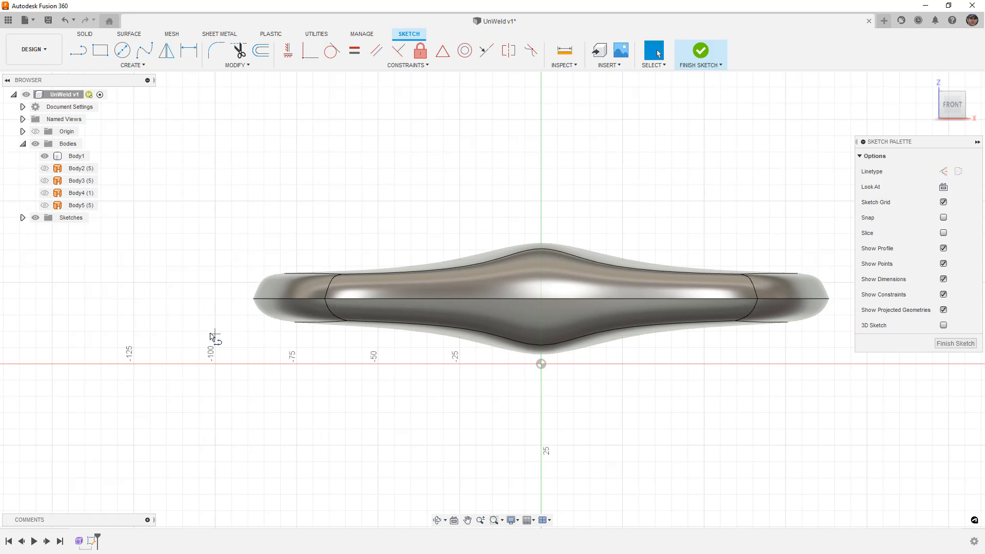
{"action": "key", "text": "l"}
{"action": "left_click", "coordinate": [215, 294]}
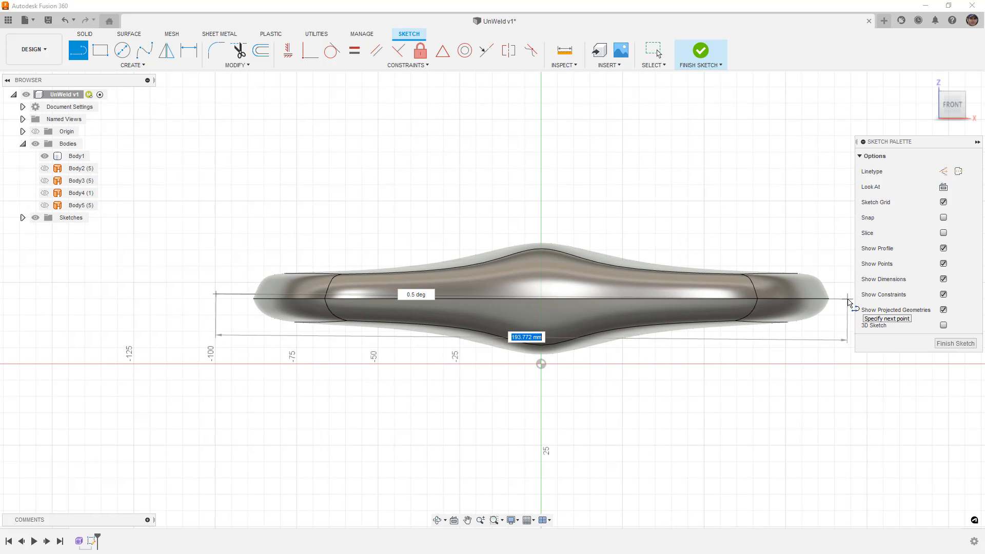
{"action": "left_click", "coordinate": [847, 293]}
{"action": "key", "text": "Escape"}
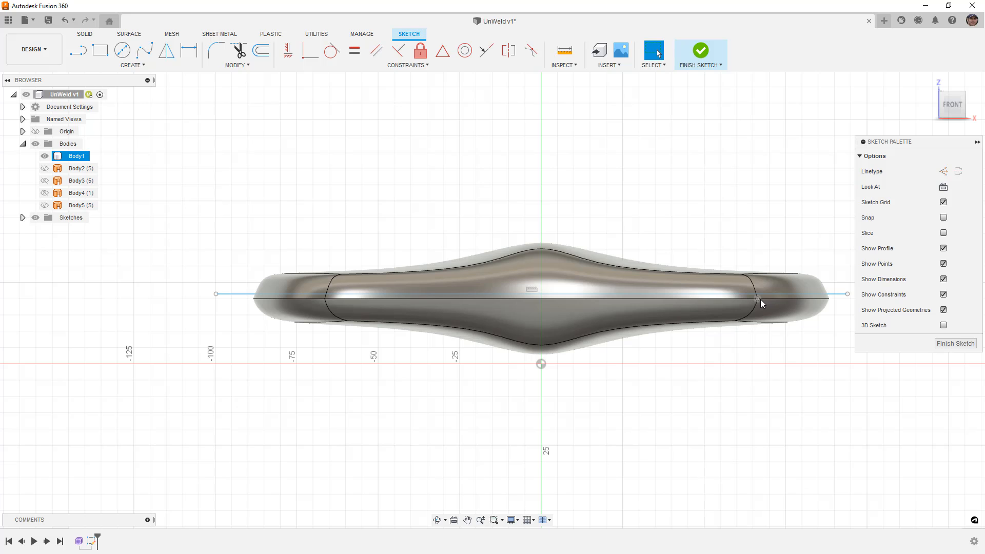
Project the body's seam vertex into the sketch, make the horizontal line coincident with it, and finish the sketch.
{"action": "key", "text": "p"}
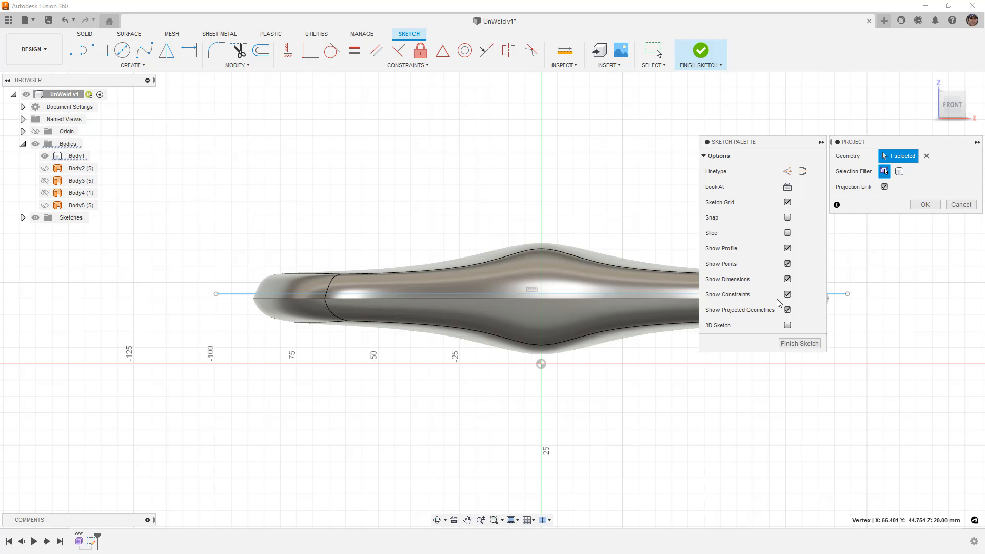
{"action": "left_click", "coordinate": [922, 204]}
{"action": "middle_click_drag", "start_coordinate": [715, 355], "coordinate": [695, 348]}
{"action": "left_click", "coordinate": [739, 292]}
{"action": "left_click", "coordinate": [743, 288], "text": "shift"}
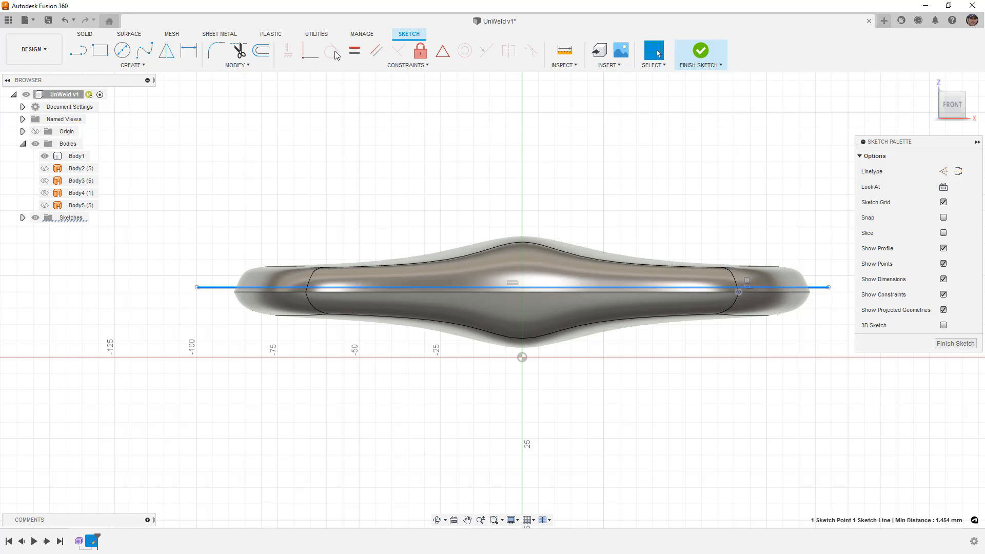
{"action": "left_click", "coordinate": [310, 50]}
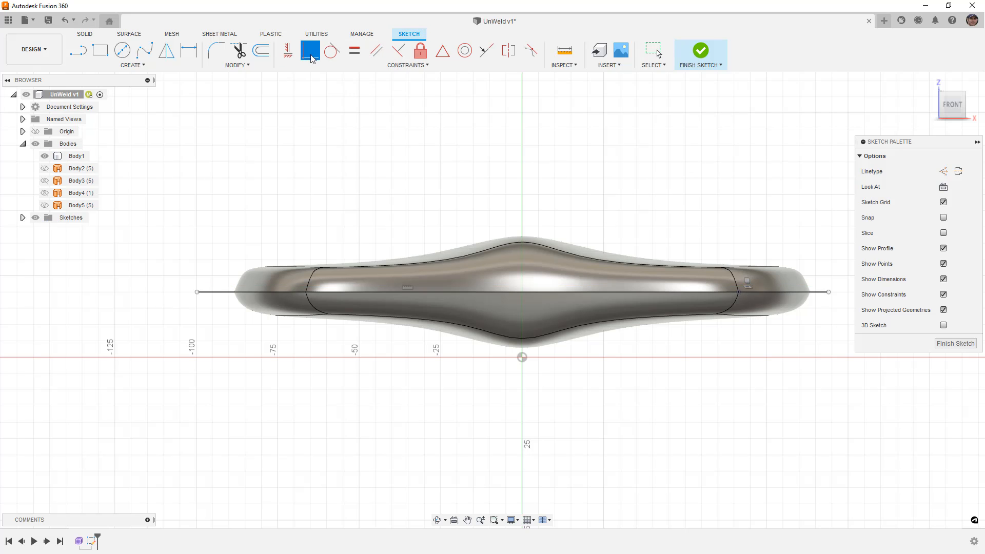
{"action": "left_click", "coordinate": [697, 52]}
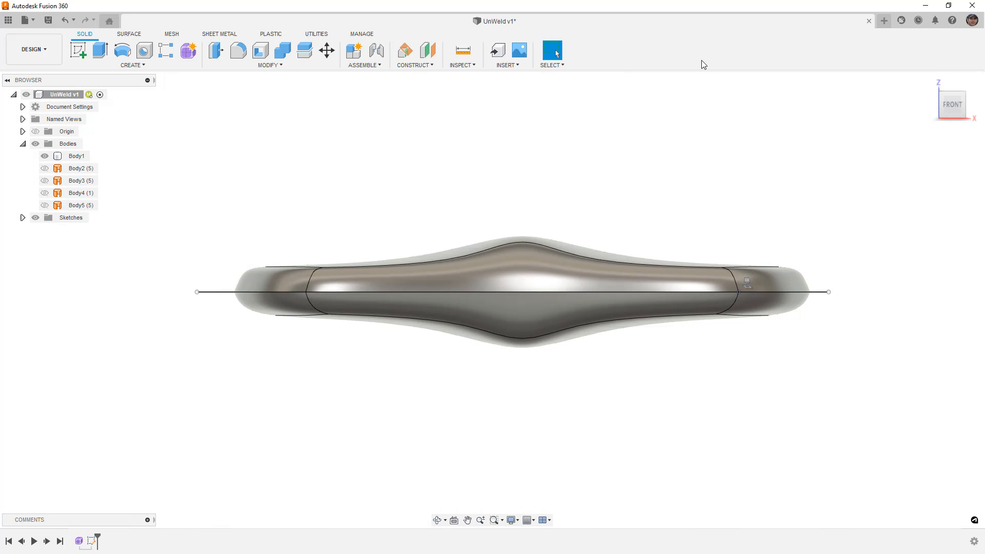
Split Body1 using the sketch line as an extended splitting tool, and hide the resulting upper body.
{"action": "left_click", "coordinate": [305, 50]}
{"action": "left_click", "coordinate": [750, 275]}
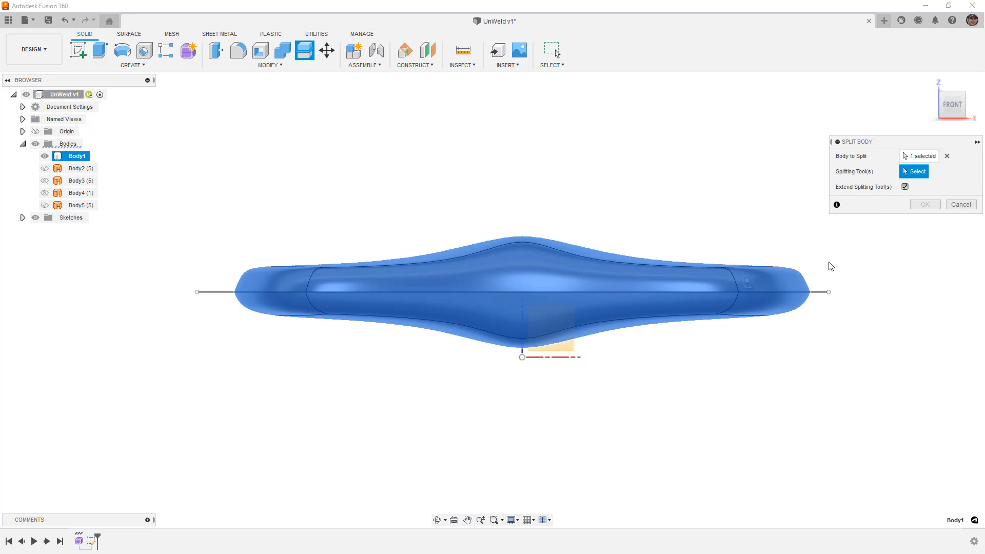
{"action": "left_click", "coordinate": [823, 290]}
{"action": "mouse_move", "coordinate": [864, 231]}
{"action": "middle_mouse_down", "text": "shift"}
{"action": "mouse_move", "coordinate": [854, 254]}
{"action": "mouse_move", "coordinate": [885, 225]}
{"action": "middle_mouse_up", "text": "shift"}
{"action": "left_click", "coordinate": [924, 204]}
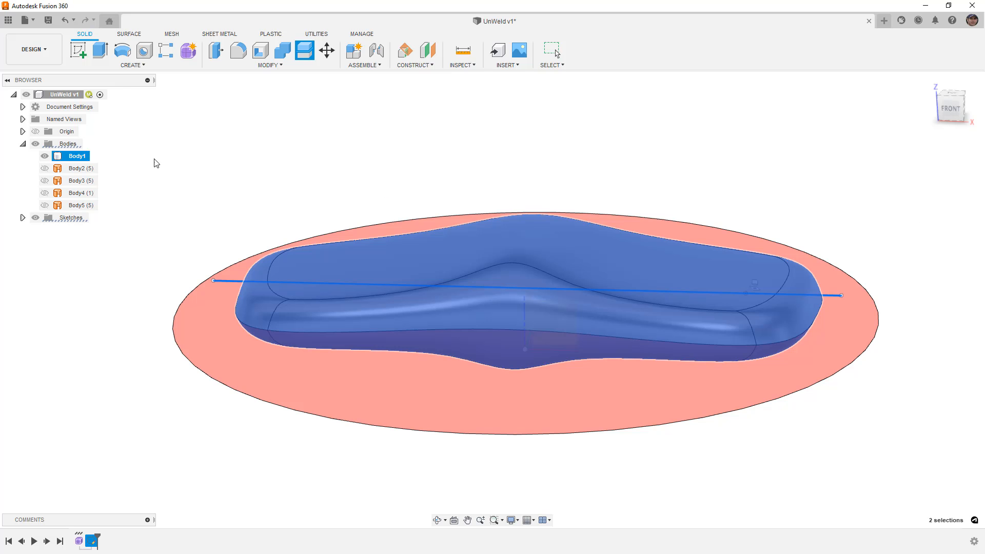
{"action": "left_click", "coordinate": [55, 219]}
{"action": "key", "text": "v"}
{"action": "left_click", "coordinate": [185, 177]}
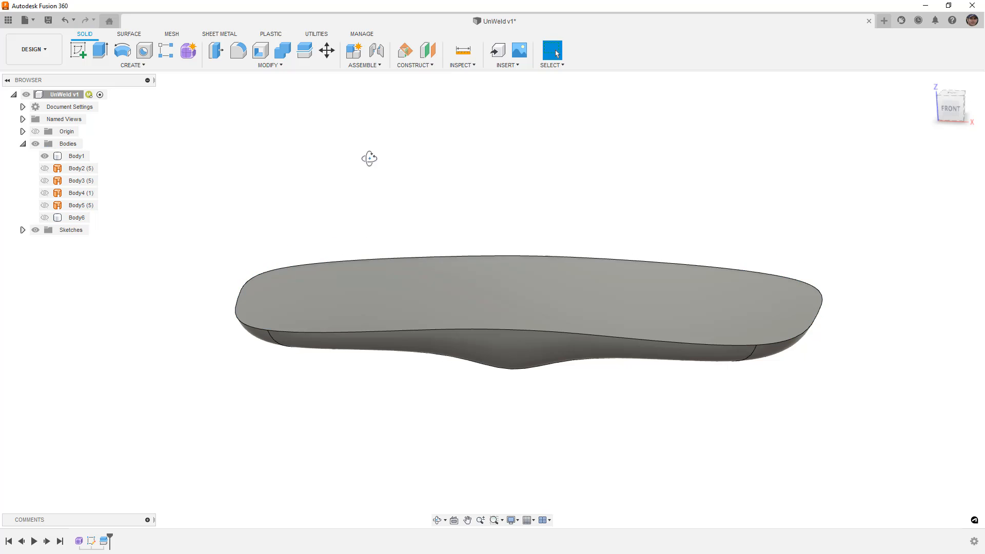
Shell the remaining lower body to a 2 mm inside thickness, opening its flat cut face.
{"action": "middle_click_drag", "start_coordinate": [370, 159], "coordinate": [365, 189], "text": "shift"}
{"action": "left_click", "coordinate": [261, 51]}
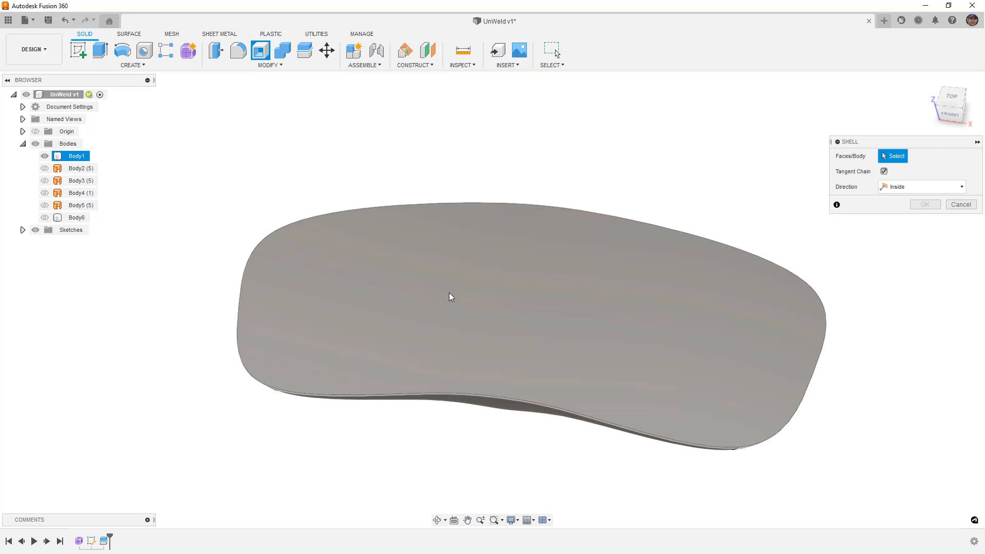
{"action": "left_click", "coordinate": [448, 295]}
{"action": "type", "text": "2"}
{"action": "key", "text": "Return"}
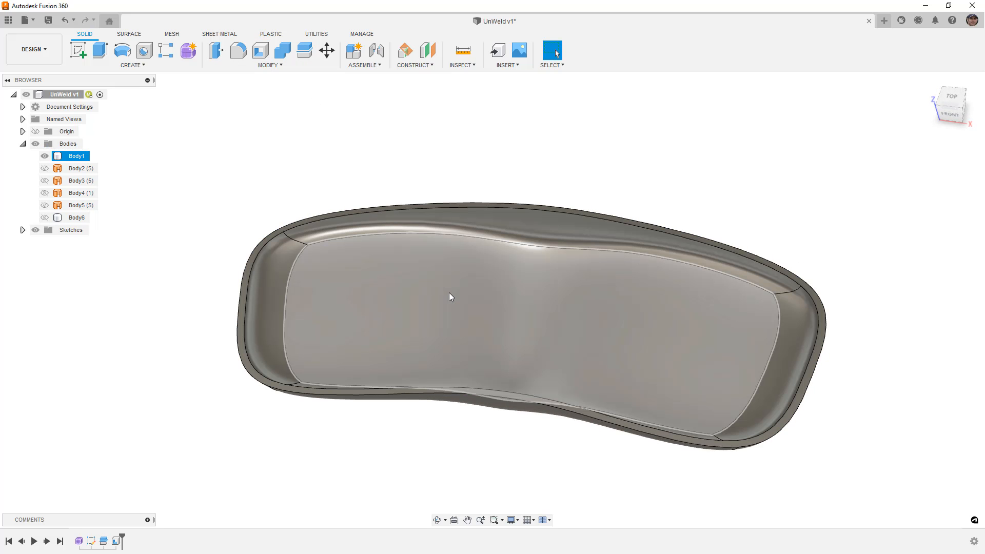
{"action": "mouse_move", "coordinate": [618, 346]}
{"action": "middle_mouse_down", "text": "shift"}
{"action": "mouse_move", "coordinate": [537, 309]}
{"action": "mouse_move", "coordinate": [547, 325]}
{"action": "mouse_move", "coordinate": [530, 345]}
{"action": "mouse_move", "coordinate": [536, 327]}
{"action": "mouse_move", "coordinate": [653, 288]}
{"action": "mouse_move", "coordinate": [635, 323]}
{"action": "mouse_move", "coordinate": [607, 347]}
{"action": "middle_mouse_up", "text": "shift"}
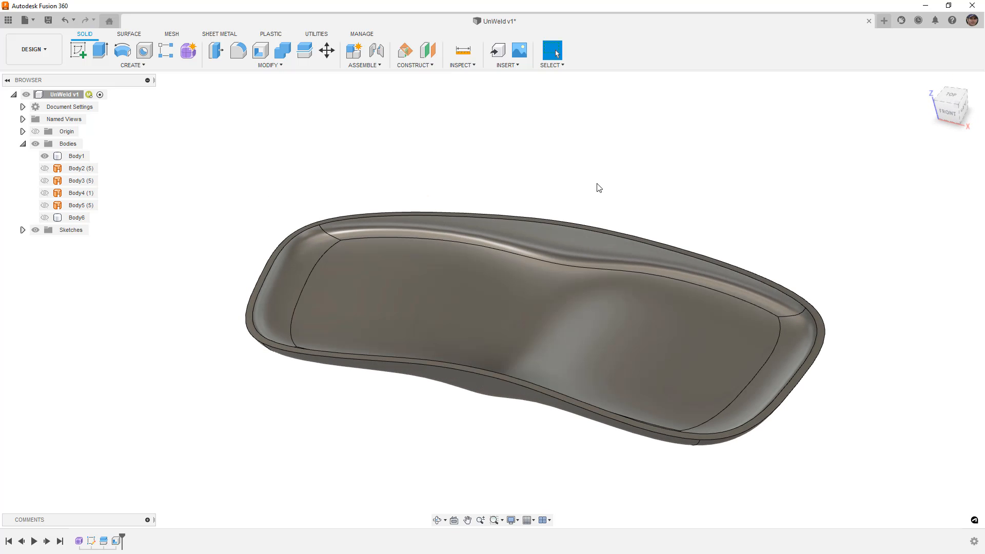